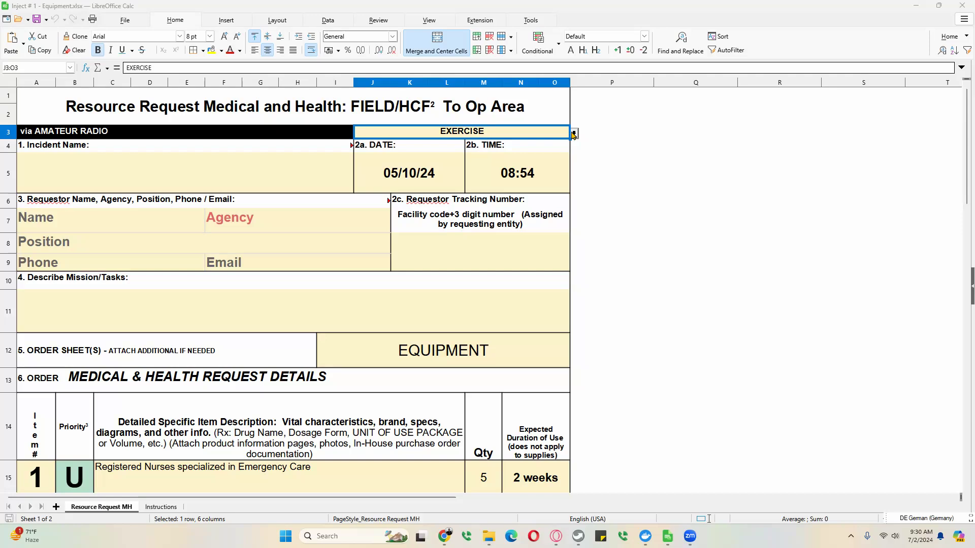
# Mark the request as EXERCISE and enter Angel Fall Complex as the incident name
pyautogui.click(574, 134)
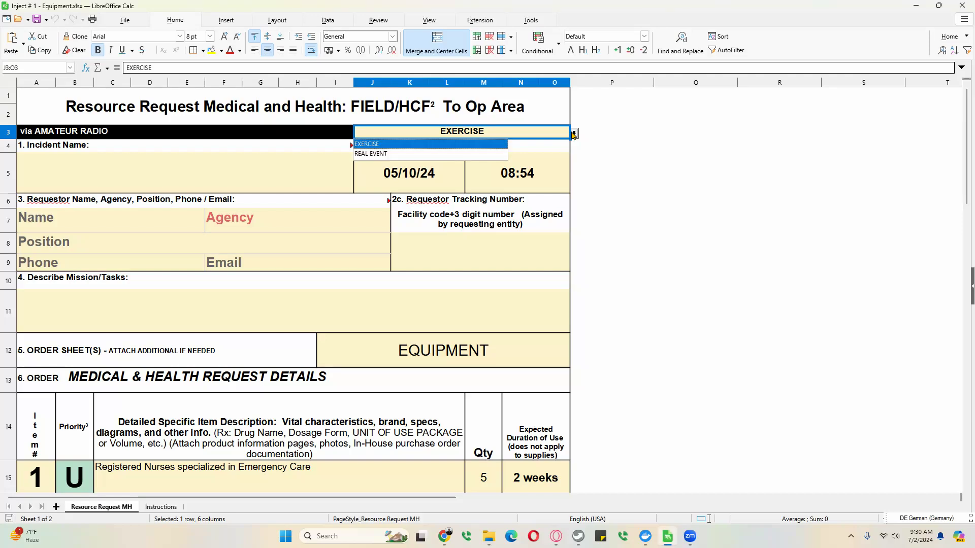
pyautogui.click(468, 145)
pyautogui.click(195, 186)
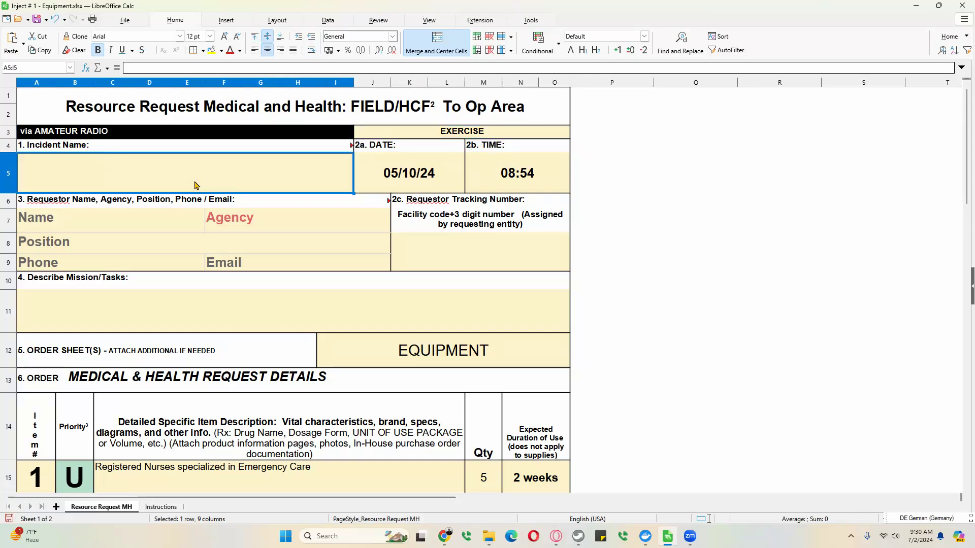
pyautogui.doubleClick(248, 179)
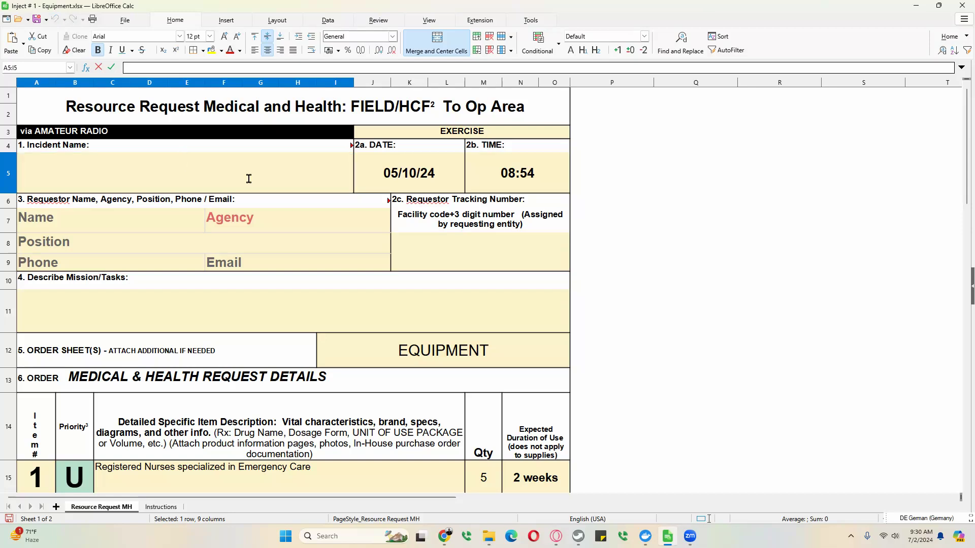
pyautogui.write('Angel Fall Complex')
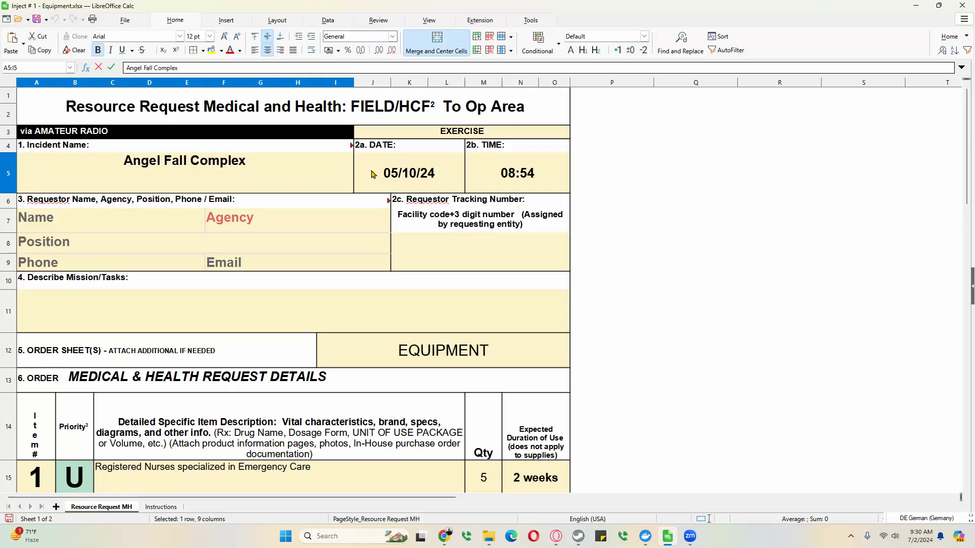
# Set the request date to 06/29/2024 and insert the current time as the request time
pyautogui.click(401, 185)
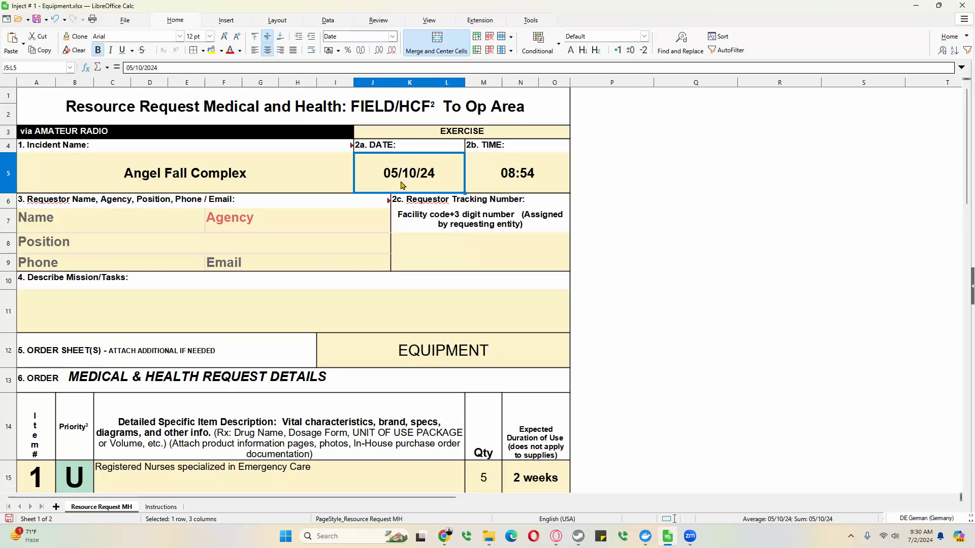
pyautogui.hotkey('ctrl', ';')
pyautogui.write('06')
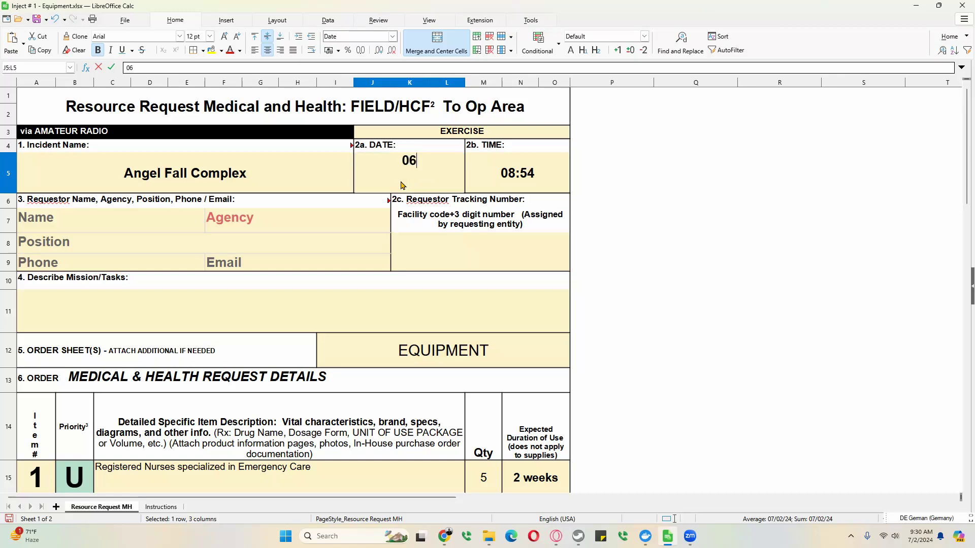
pyautogui.write('/29/2024')
pyautogui.click(517, 175)
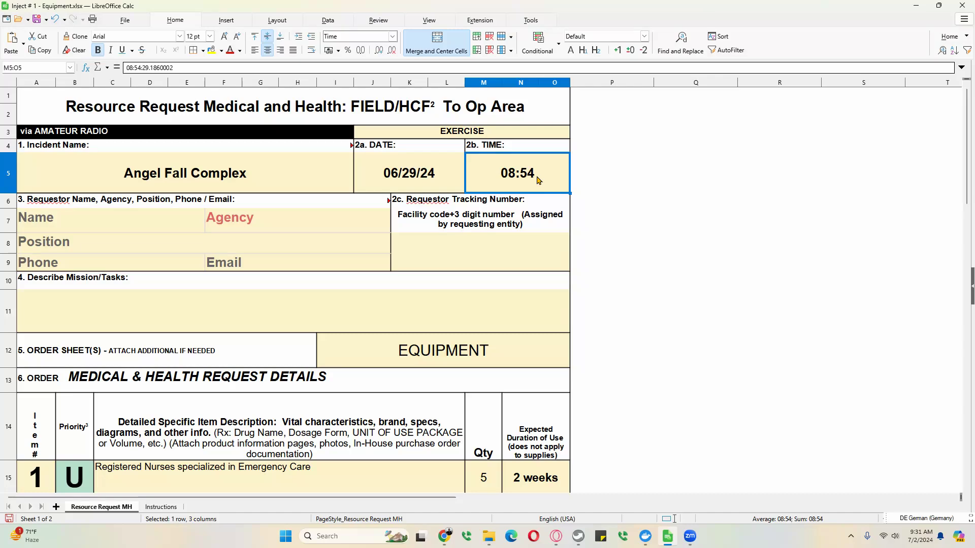
pyautogui.hotkey('ctrl', 'shift', ';')
# Fill in the requestor's name and enter ARLINGTON as the agency
pyautogui.click(92, 227)
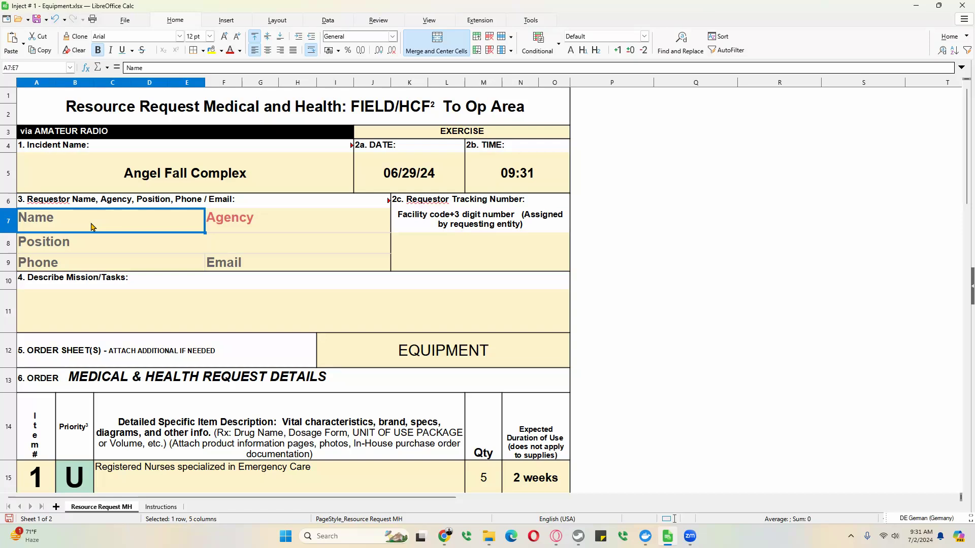
pyautogui.write('Fr. No')
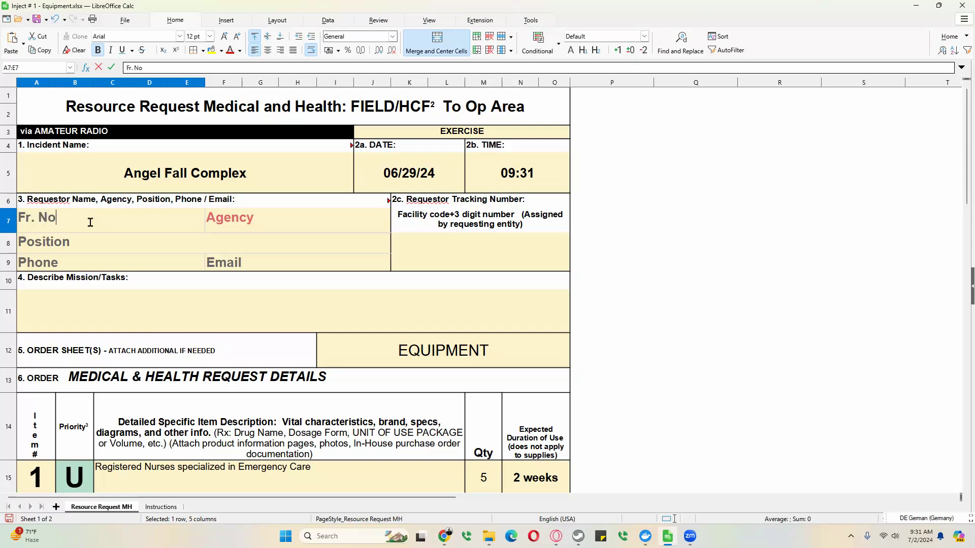
pyautogui.click(268, 231)
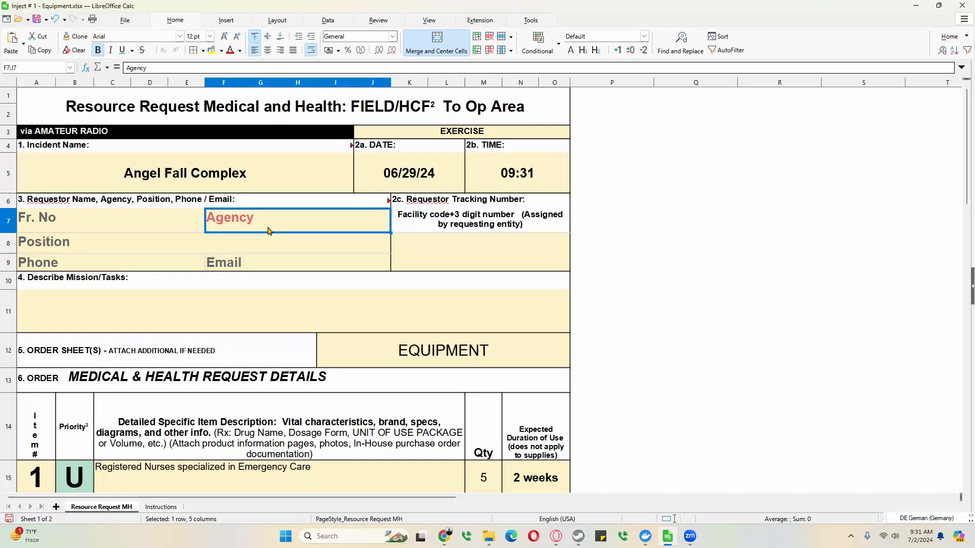
pyautogui.write('ARLI')
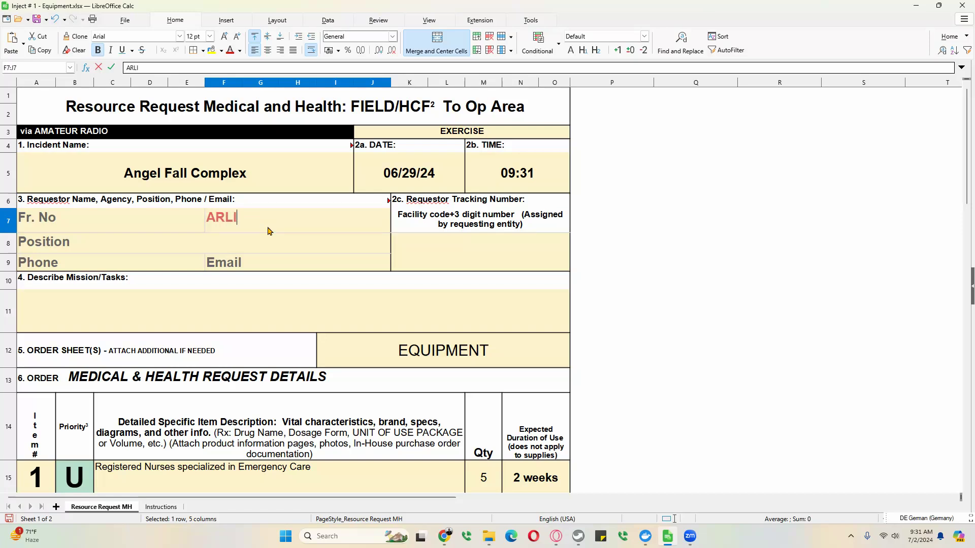
pyautogui.write('NGTON')
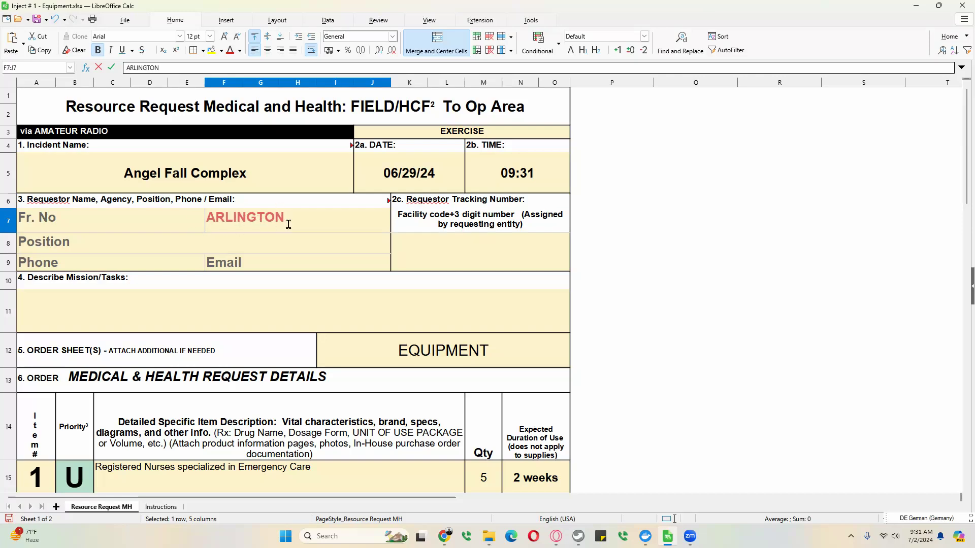
pyautogui.write('Hospital')
pyautogui.press('BackSpace')
pyautogui.press('BackSpace')
pyautogui.press('BackSpace')
pyautogui.press('BackSpace')
pyautogui.press('BackSpace')
pyautogui.press('BackSpace')
pyautogui.press('BackSpace')
pyautogui.press('BackSpace')
pyautogui.press('Return')
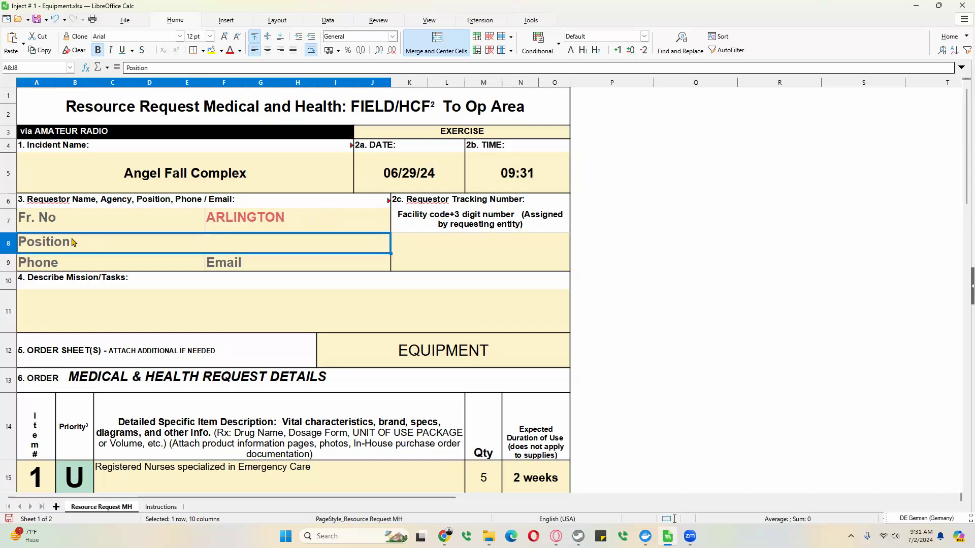
# Correct the title in front of the requestor's name to Dr
pyautogui.doubleClick(41, 219)
pyautogui.moveTo(22, 217); pyautogui.dragTo(19, 218)
pyautogui.write('D')
pyautogui.press('Return')
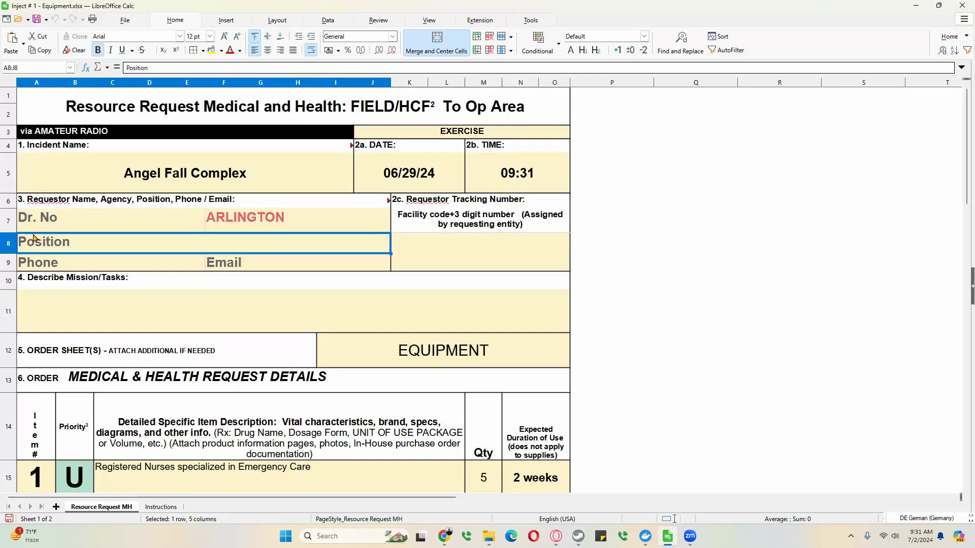
# Replace the position placeholder with Emergency Manager and enter the requestor's phone number
pyautogui.doubleClick(36, 242)
pyautogui.moveTo(98, 246); pyautogui.dragTo(3, 252)
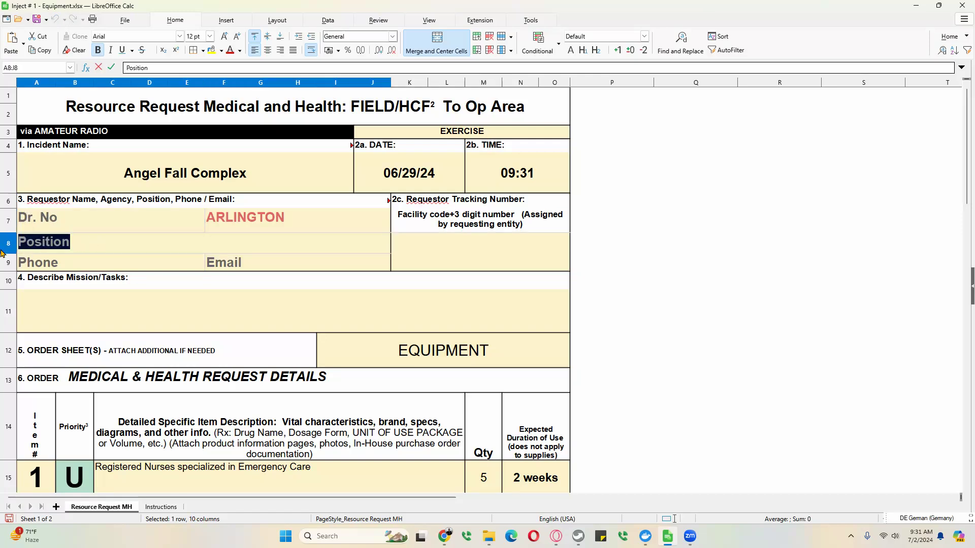
pyautogui.write('Emergency Manager')
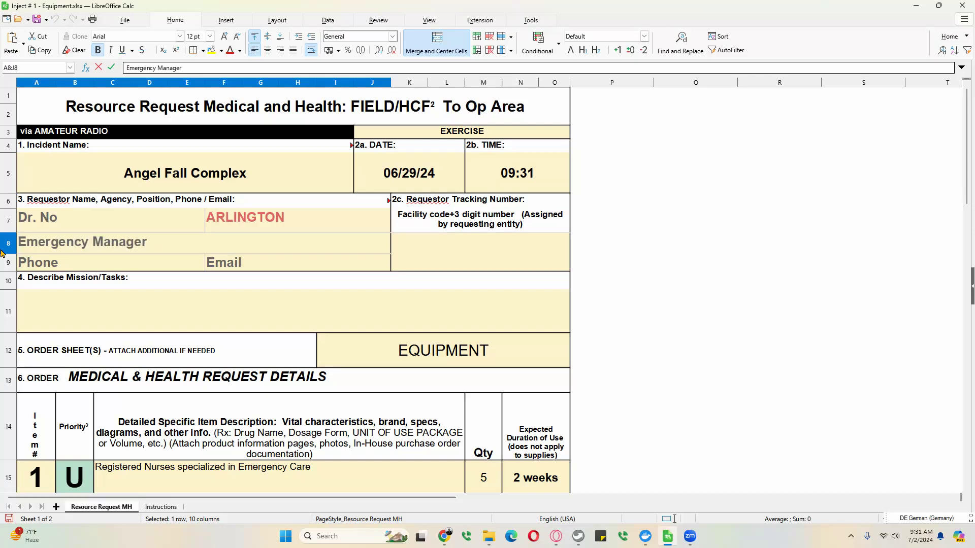
pyautogui.click(85, 262)
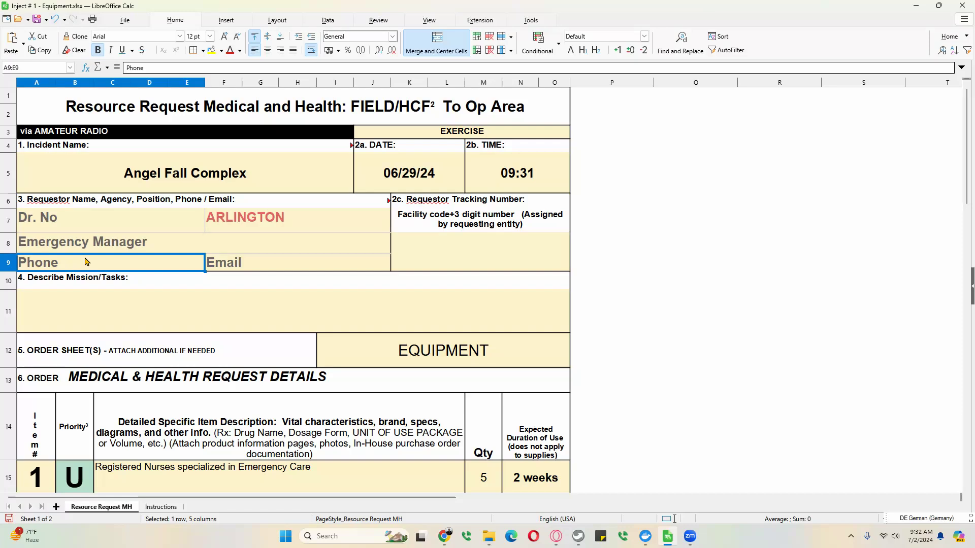
pyautogui.write('21')
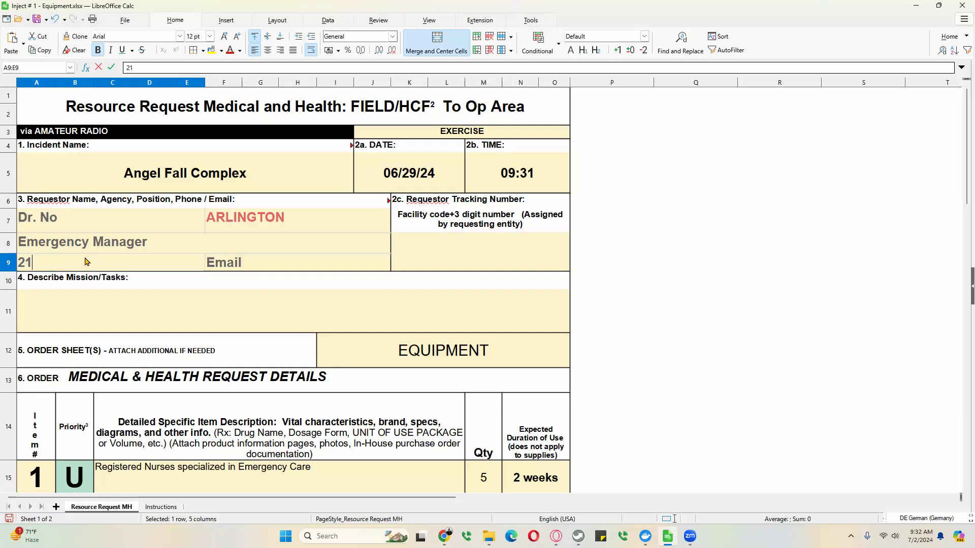
pyautogui.write('3-555-9988')
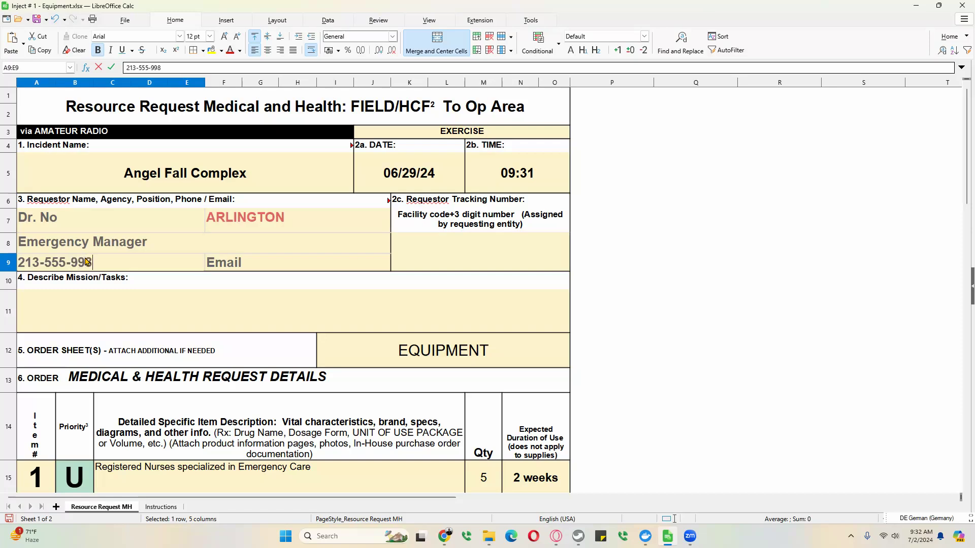
pyautogui.click(244, 261)
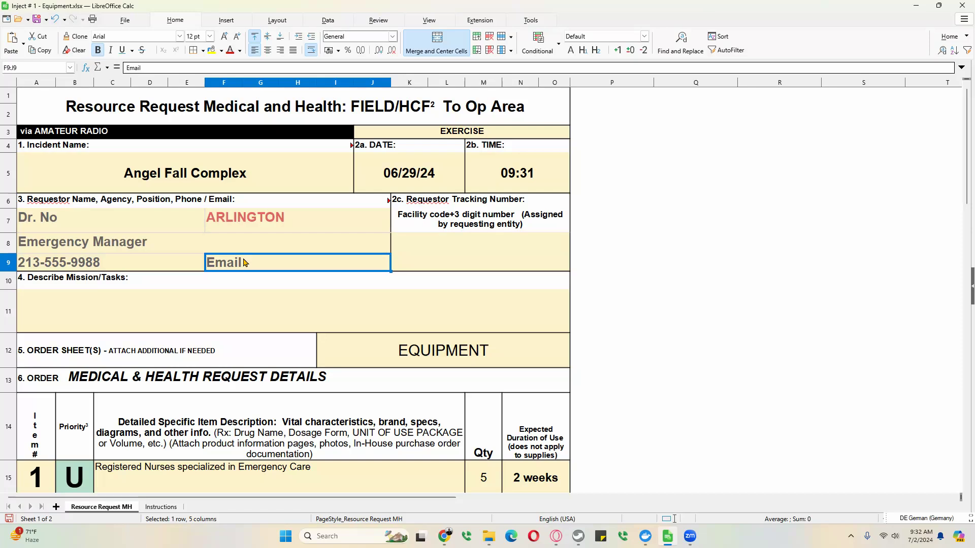
# Enter the requestor tracking number, made of the ARL facility code, a hyphen and the three-digit number
pyautogui.click(418, 253)
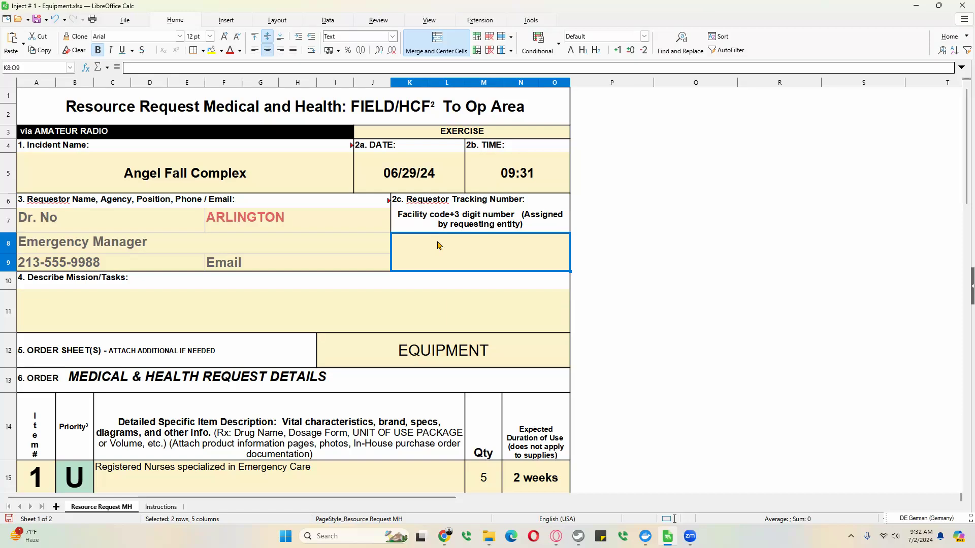
pyautogui.doubleClick(439, 245)
pyautogui.write('ARL')
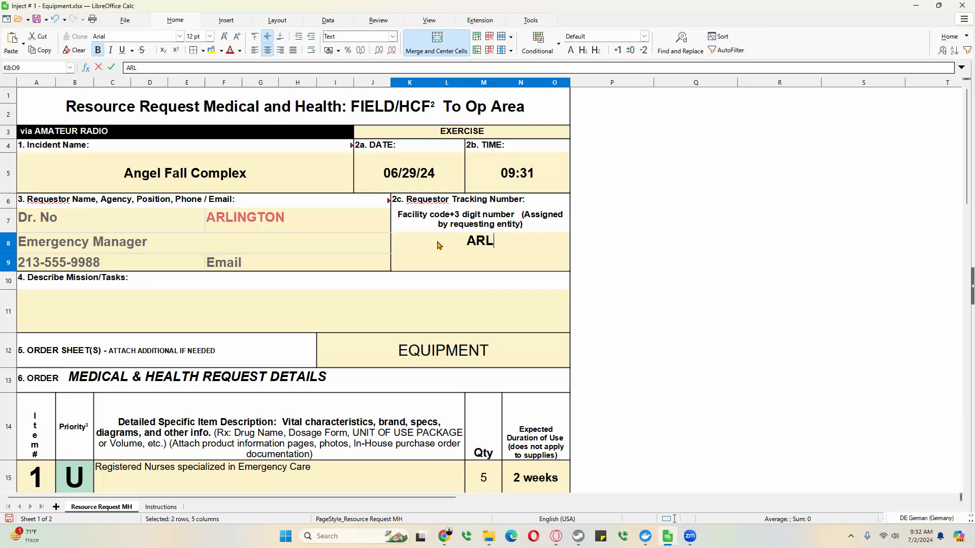
pyautogui.write('-001')
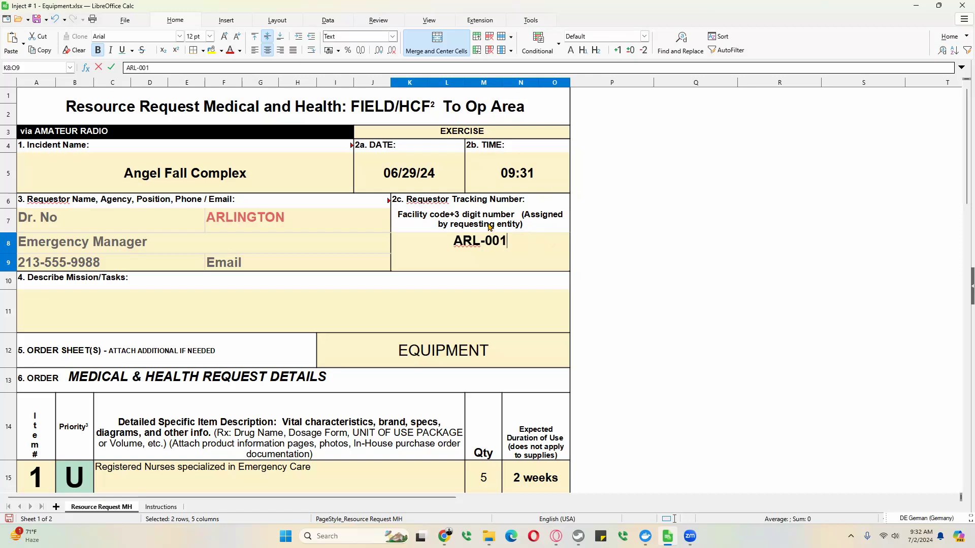
pyautogui.press('Return')
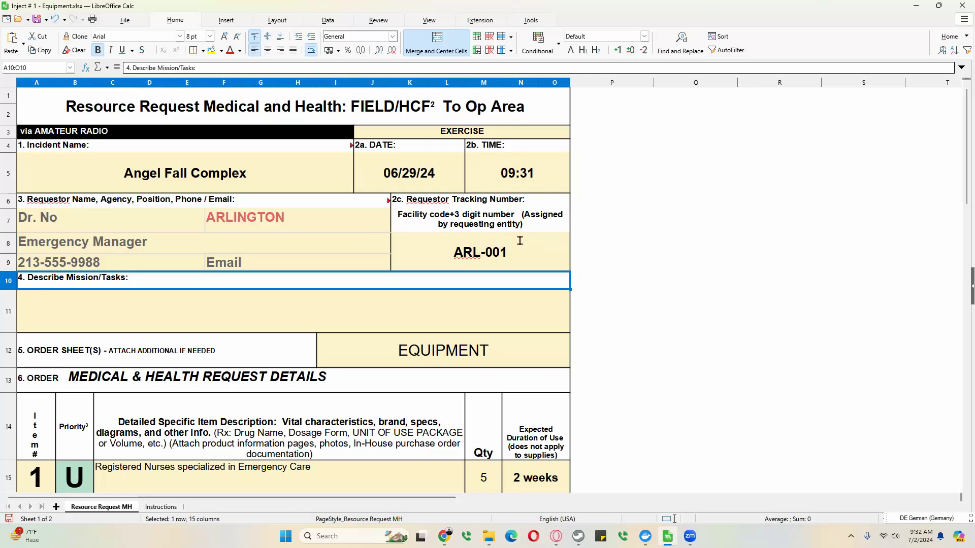
# Describe the mission as "Maintain operations for next operational period" in section 4
pyautogui.click(77, 319)
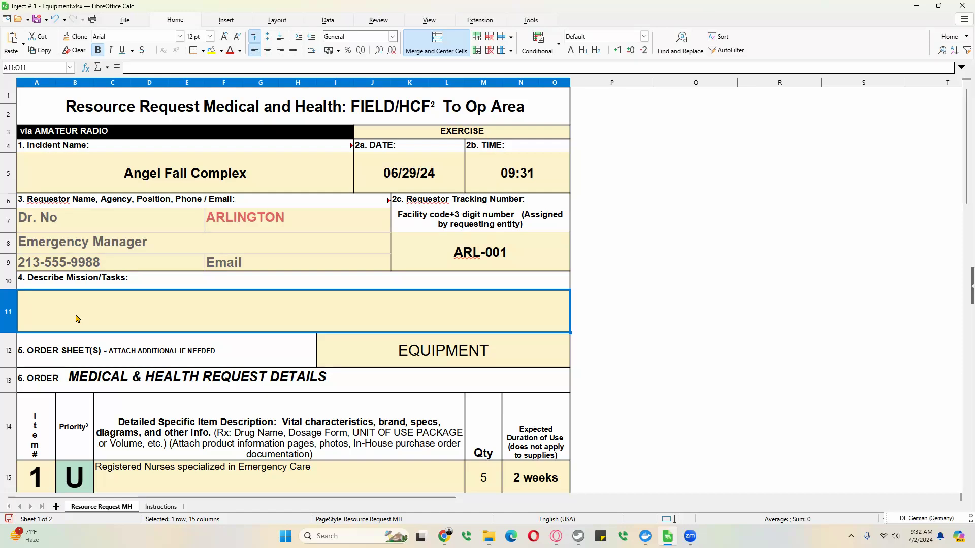
pyautogui.doubleClick(76, 316)
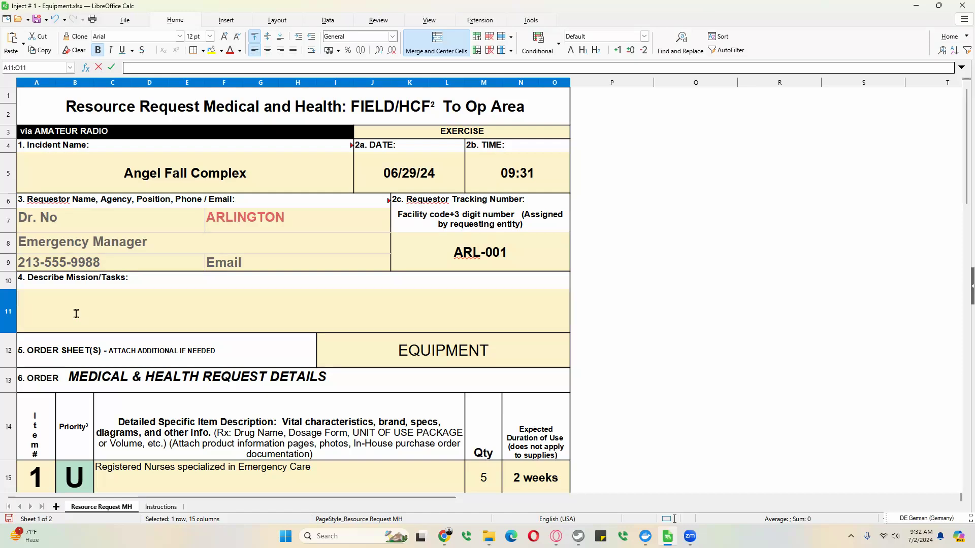
pyautogui.write('Main')
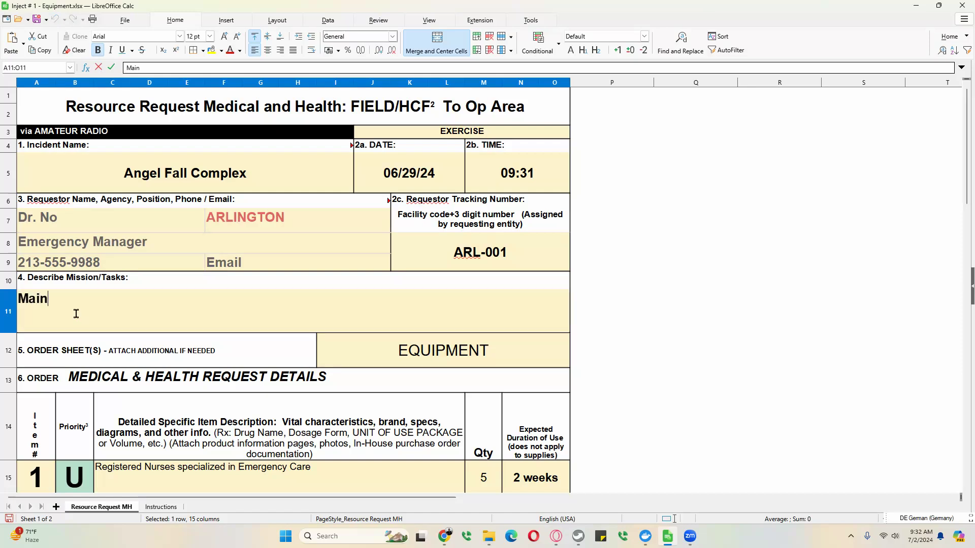
pyautogui.write('tain operations f')
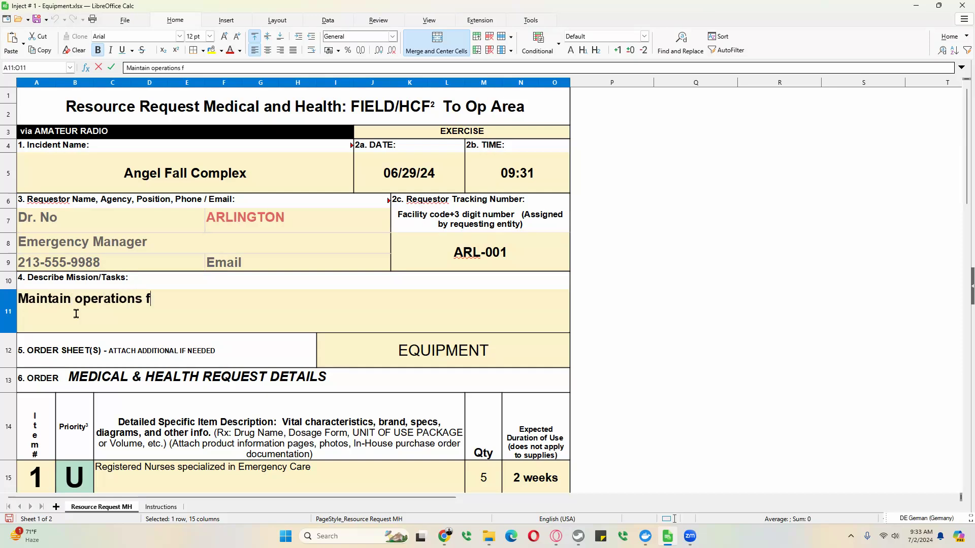
pyautogui.write('or next operational period')
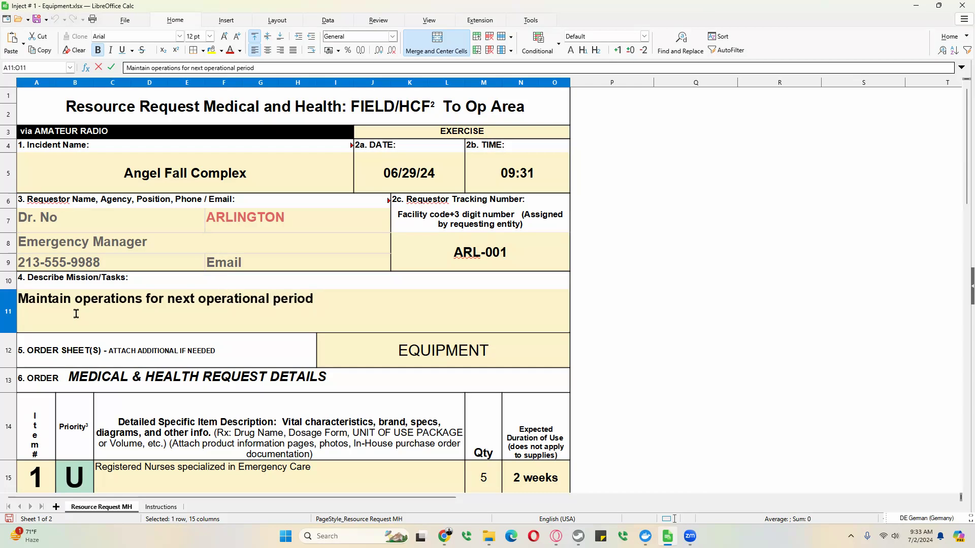
# Set the order sheet type in section 5 to PERSONNEL, matching the medical staff listed in the order items
pyautogui.scroll(-4, 298, 315)
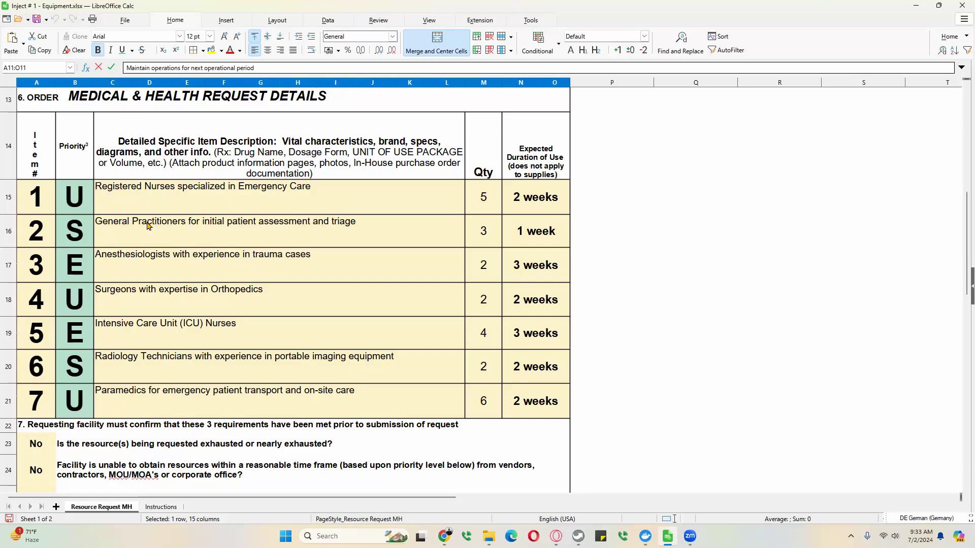
pyautogui.scroll(3, 155, 263)
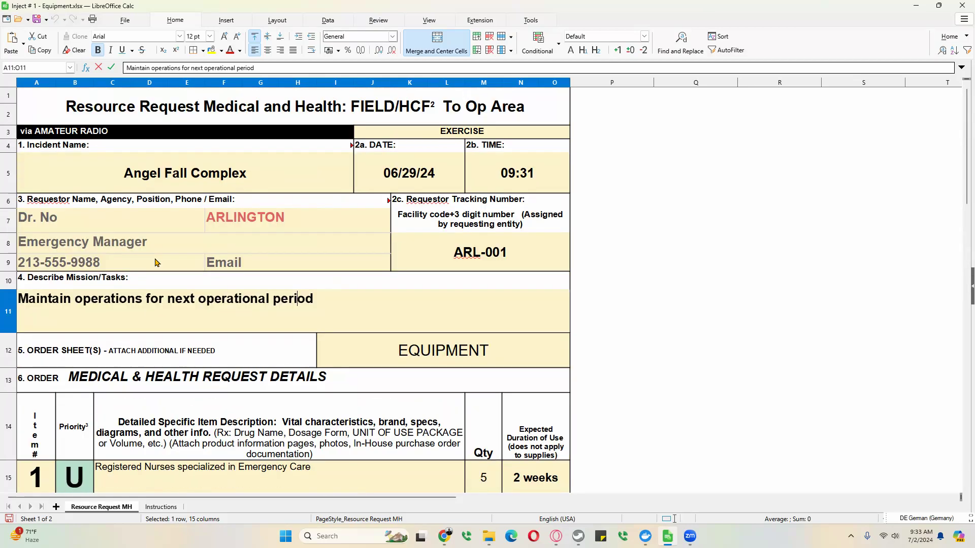
pyautogui.click(531, 295)
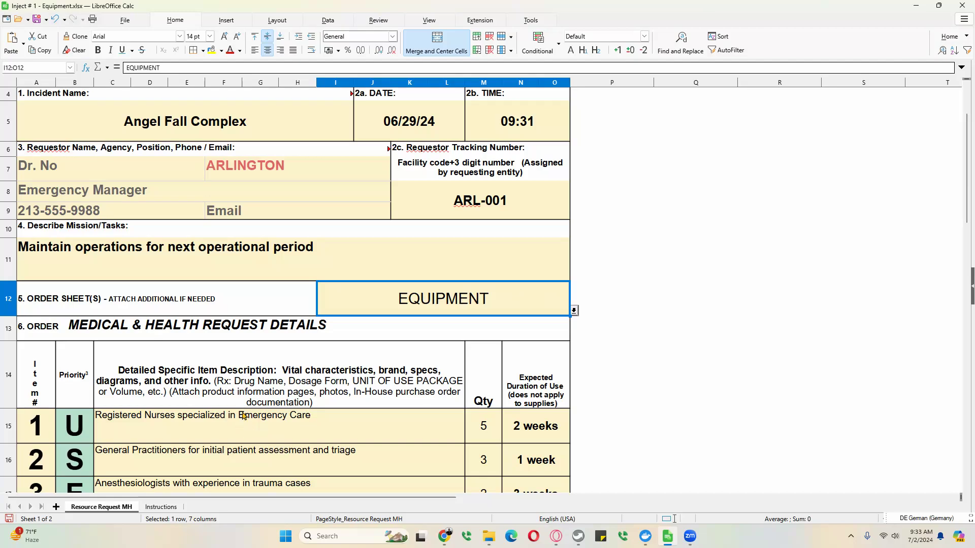
pyautogui.click(574, 310)
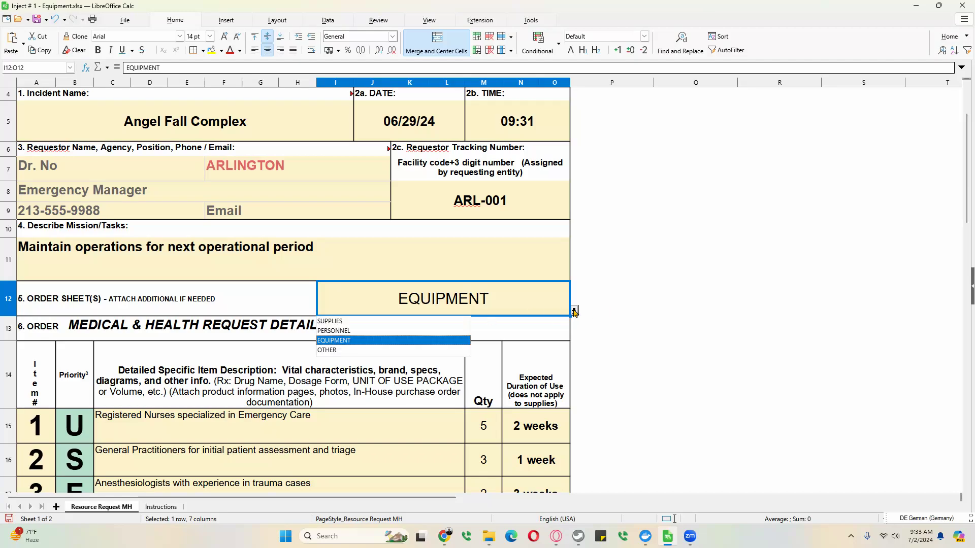
pyautogui.click(409, 332)
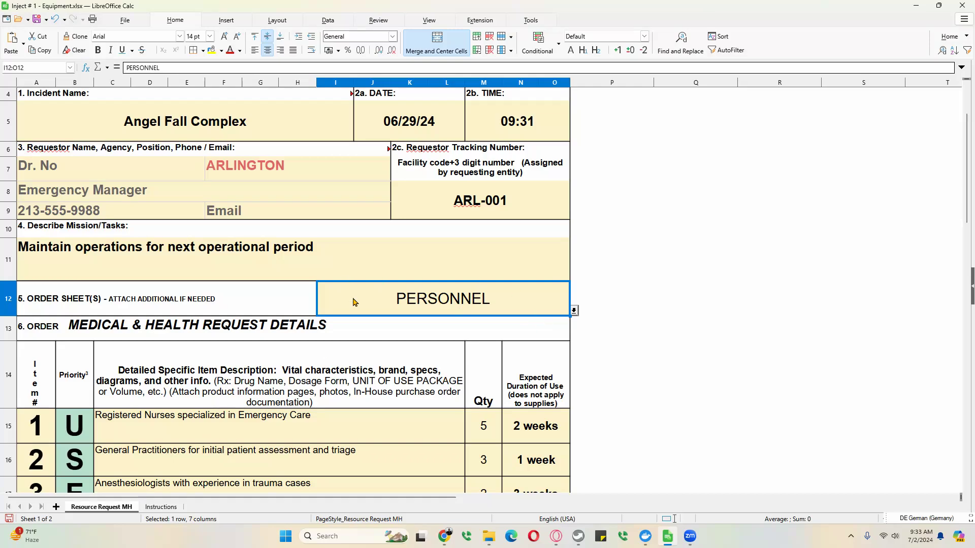
pyautogui.scroll(-2, 235, 432)
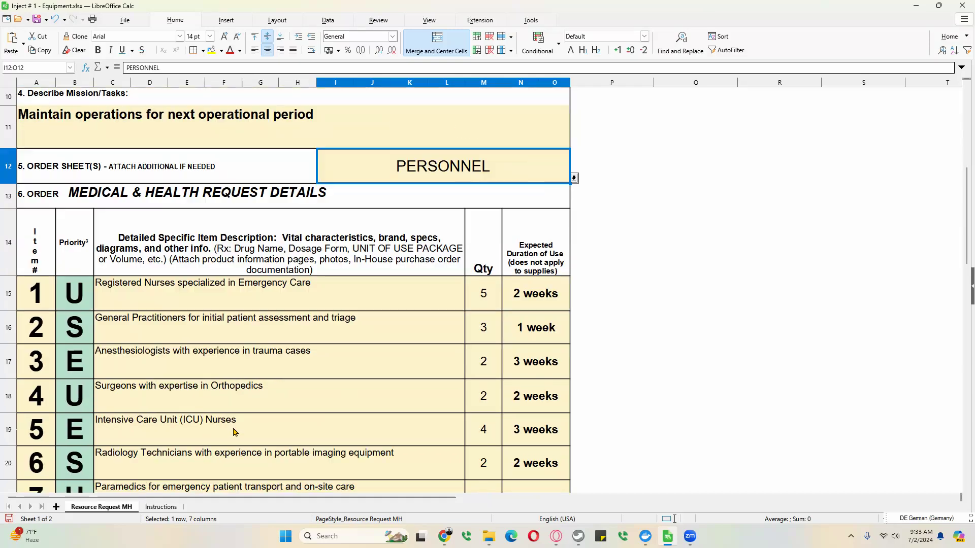
# Set all three requirement confirmations in section 7 to Yes
pyautogui.scroll(-2, 235, 432)
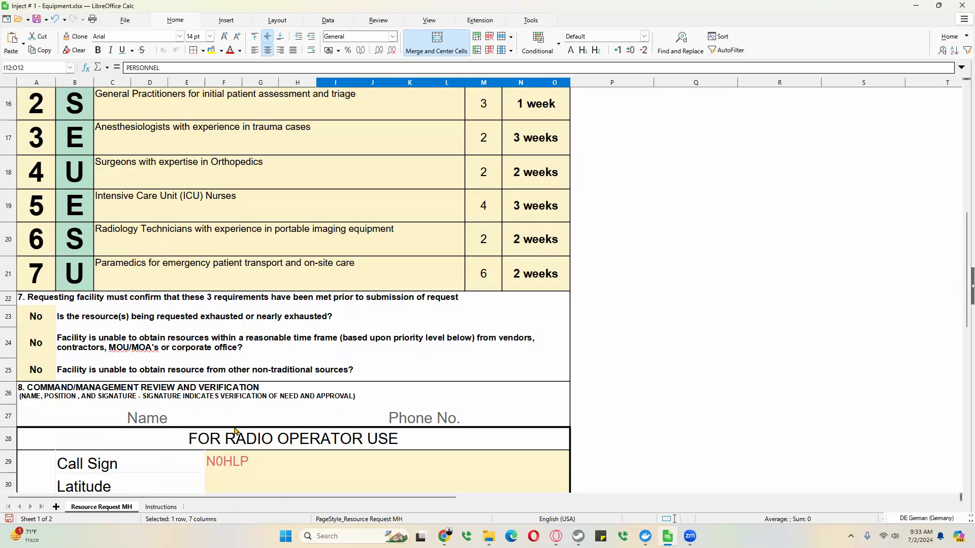
pyautogui.scroll(-1, 235, 432)
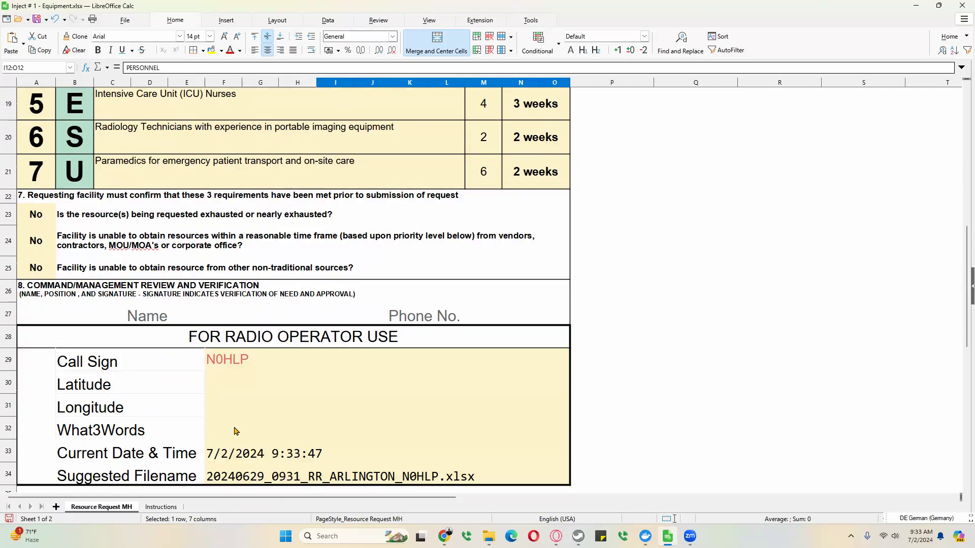
pyautogui.click(45, 217)
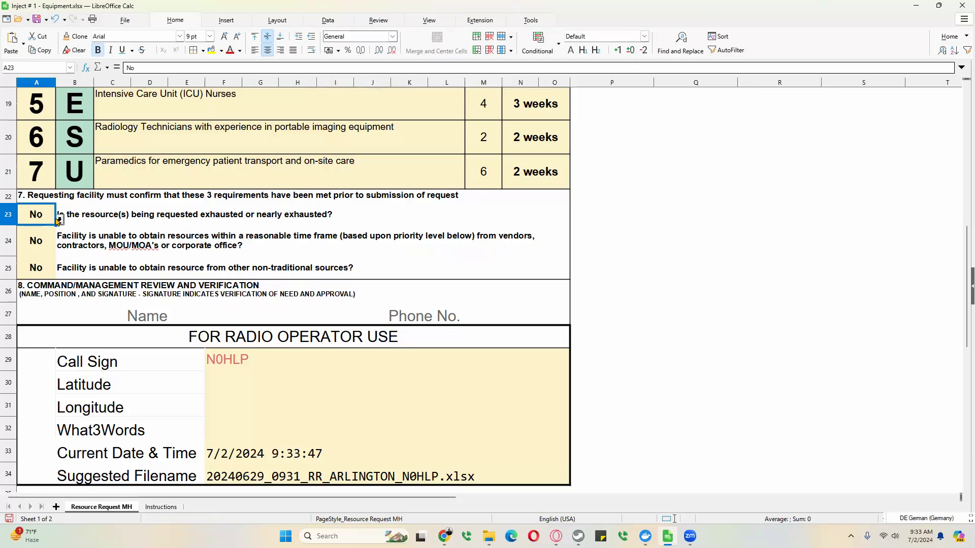
pyautogui.click(59, 220)
pyautogui.click(45, 240)
pyautogui.click(48, 237)
pyautogui.click(60, 250)
pyautogui.click(30, 270)
pyautogui.click(48, 268)
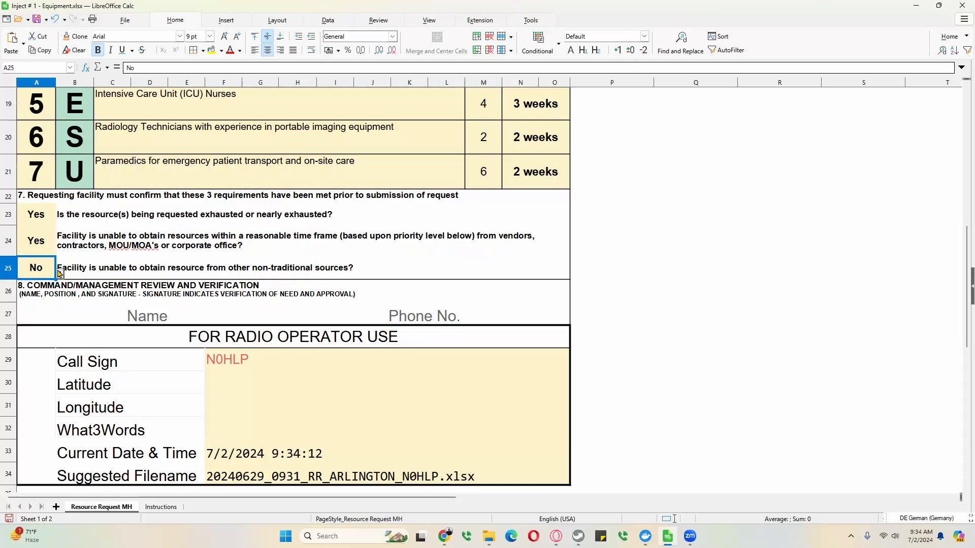
pyautogui.click(60, 274)
pyautogui.click(49, 294)
# Replace the name and phone placeholders in section 8 with the reviewer's name and phone number
pyautogui.click(127, 314)
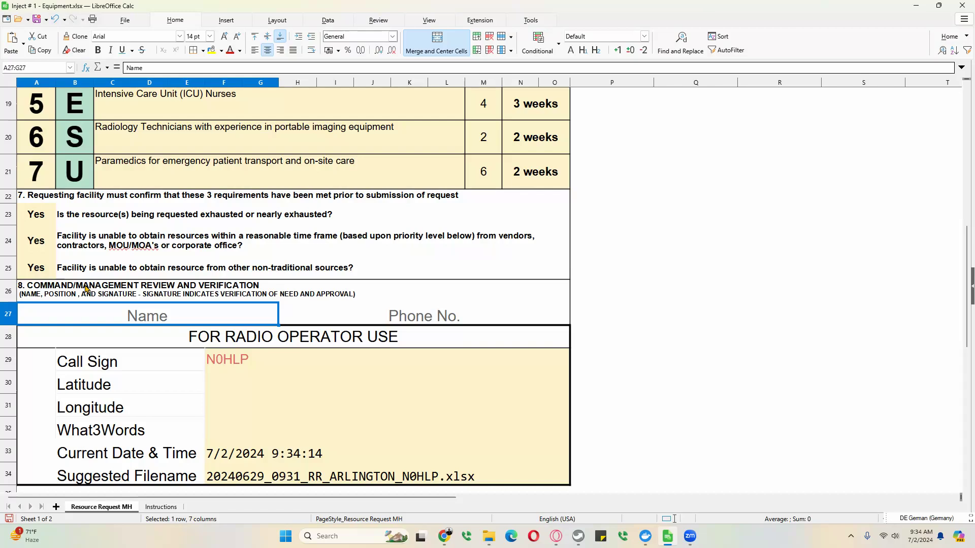
pyautogui.doubleClick(155, 317)
pyautogui.moveTo(174, 312); pyautogui.dragTo(110, 305)
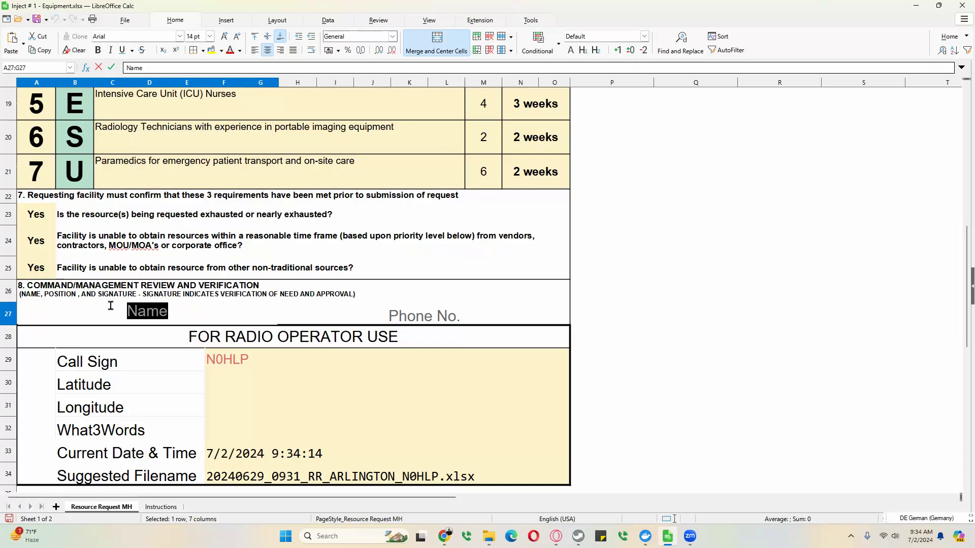
pyautogui.write('Dr. No')
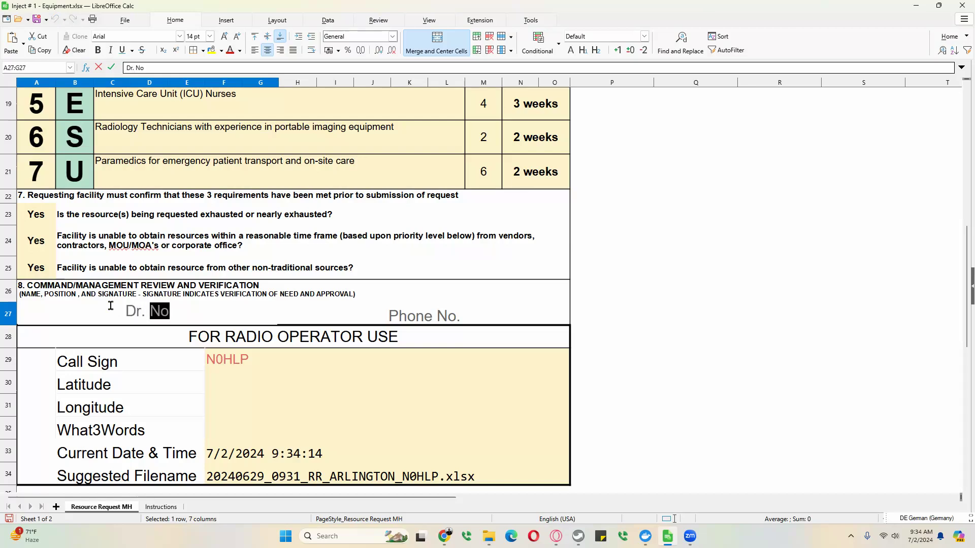
pyautogui.click(409, 323)
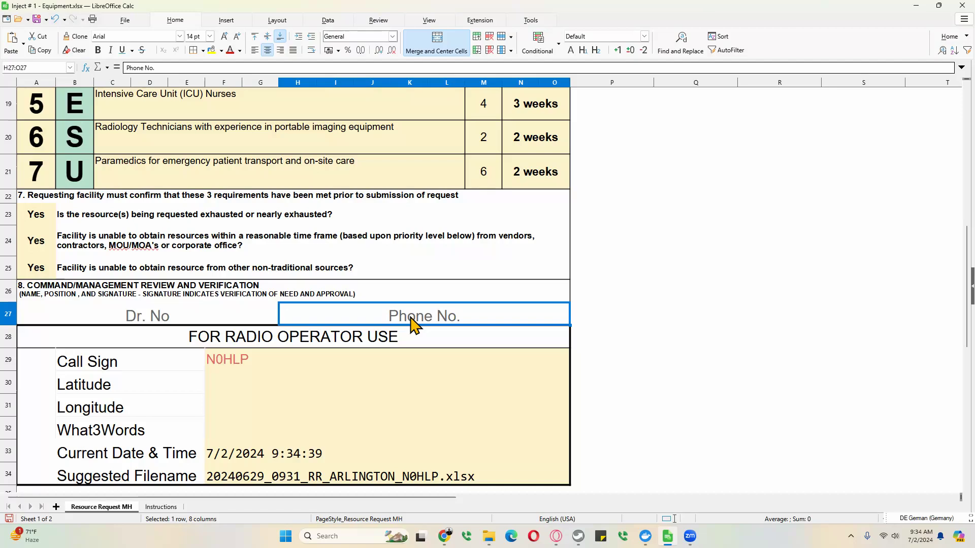
pyautogui.write('213-555')
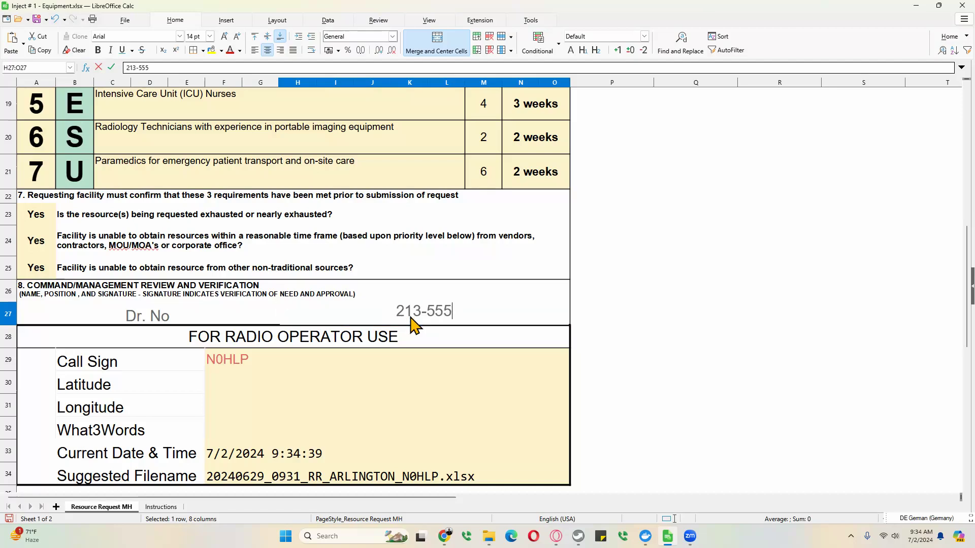
pyautogui.write('-9988')
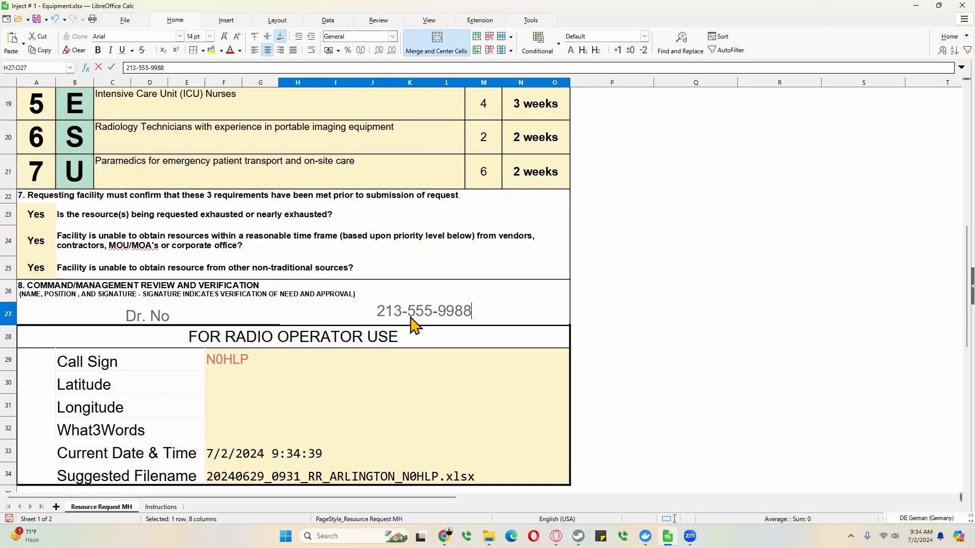
pyautogui.click(249, 317)
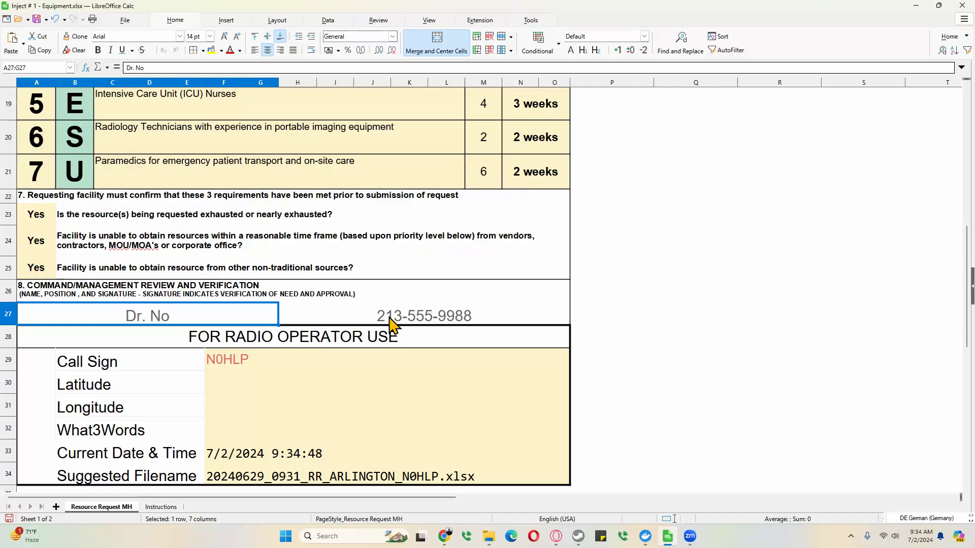
# Enter the radio operator's call sign in the radio operator section, replacing the sample one
pyautogui.scroll(6, 393, 325)
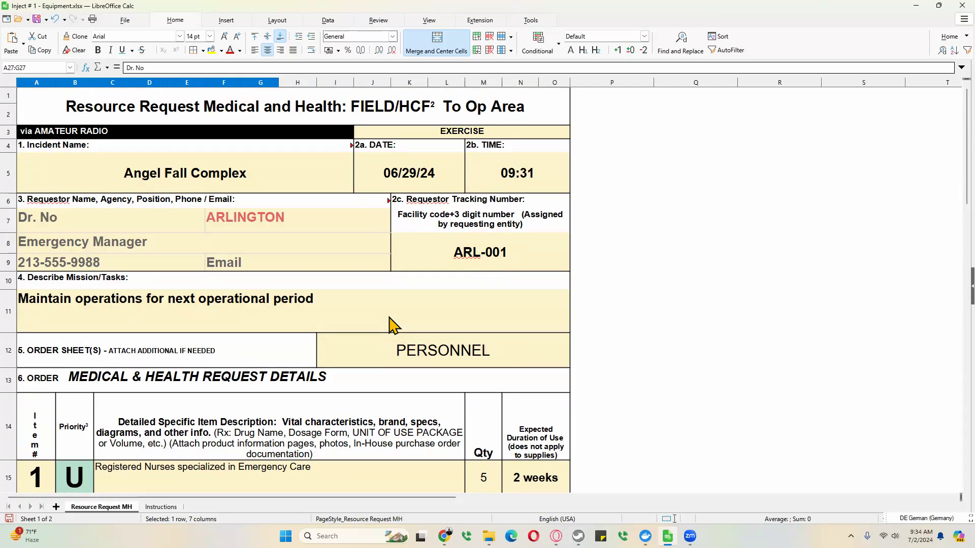
pyautogui.scroll(-6, 394, 324)
pyautogui.scroll(-1, 393, 325)
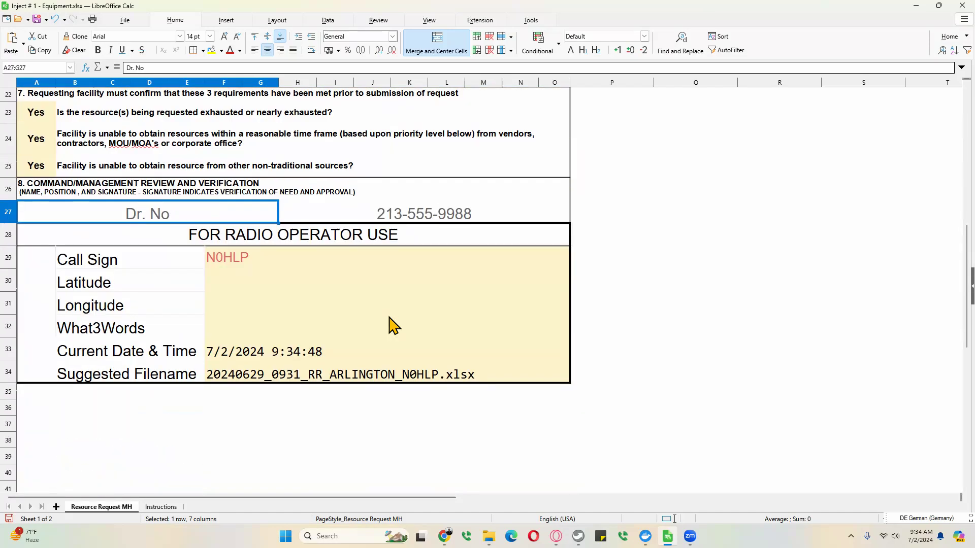
pyautogui.click(244, 264)
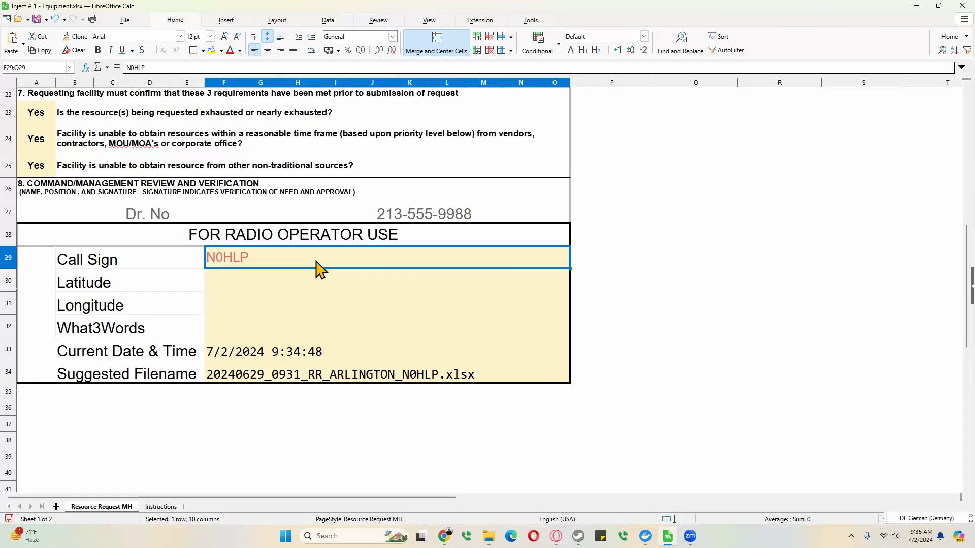
pyautogui.write('K6OLI')
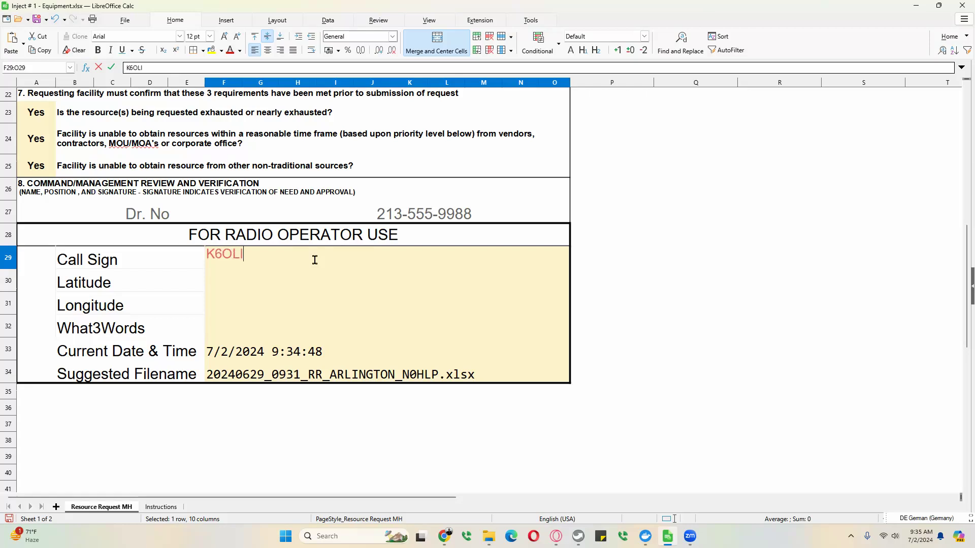
# Set the radio operator's latitude to 34.1234 and longitude to -118.4321
pyautogui.click(283, 283)
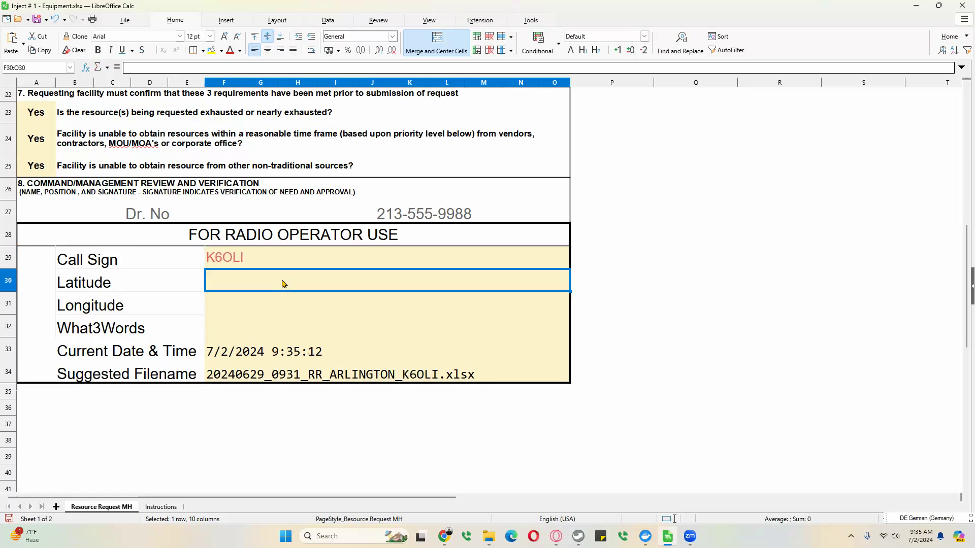
pyautogui.write('34.1234')
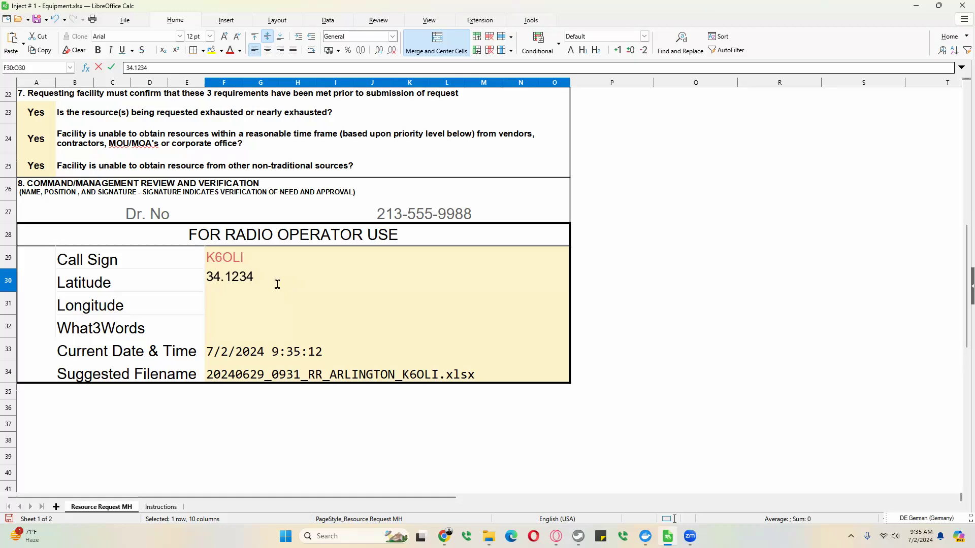
pyautogui.click(257, 306)
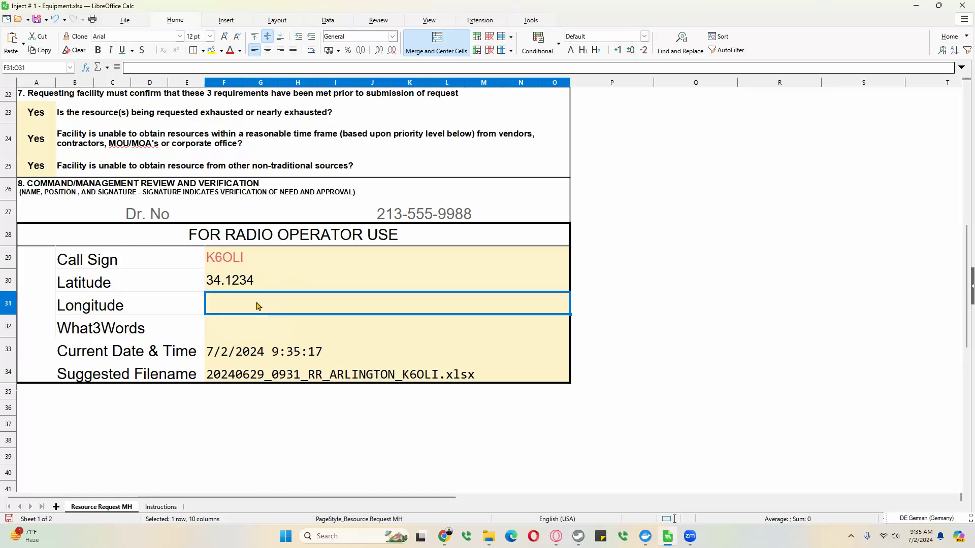
pyautogui.write('-118')
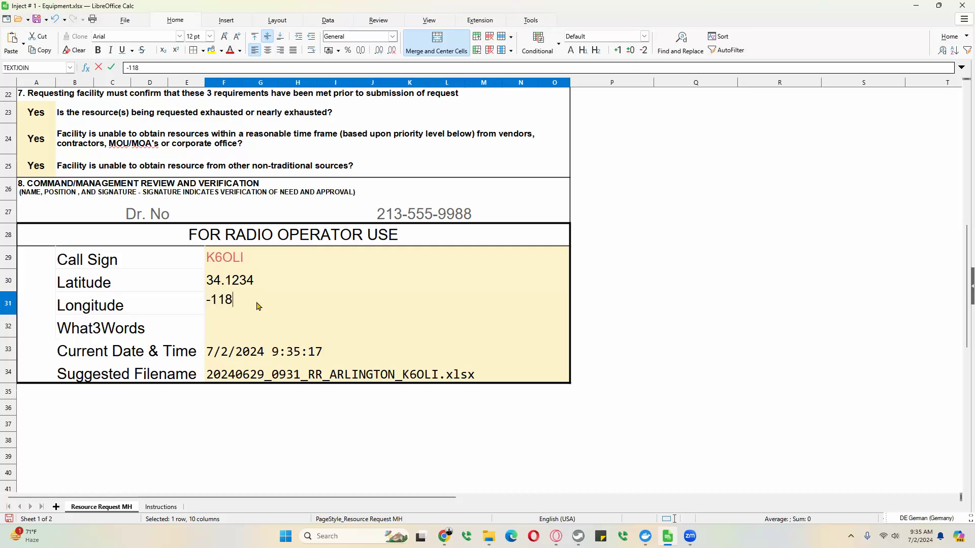
pyautogui.write('.4321')
pyautogui.click(248, 330)
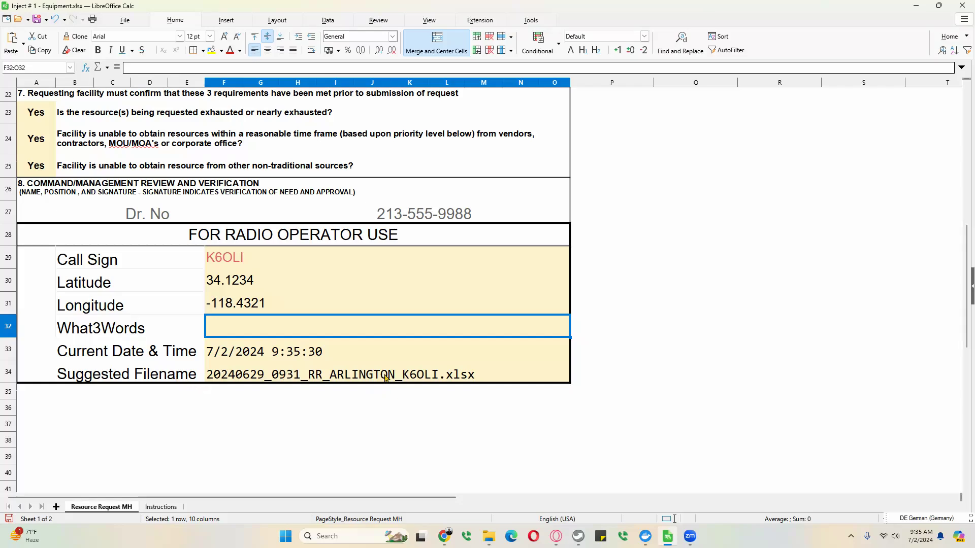
# Copy the suggested filename cell in the radio operator section
pyautogui.scroll(7, 384, 377)
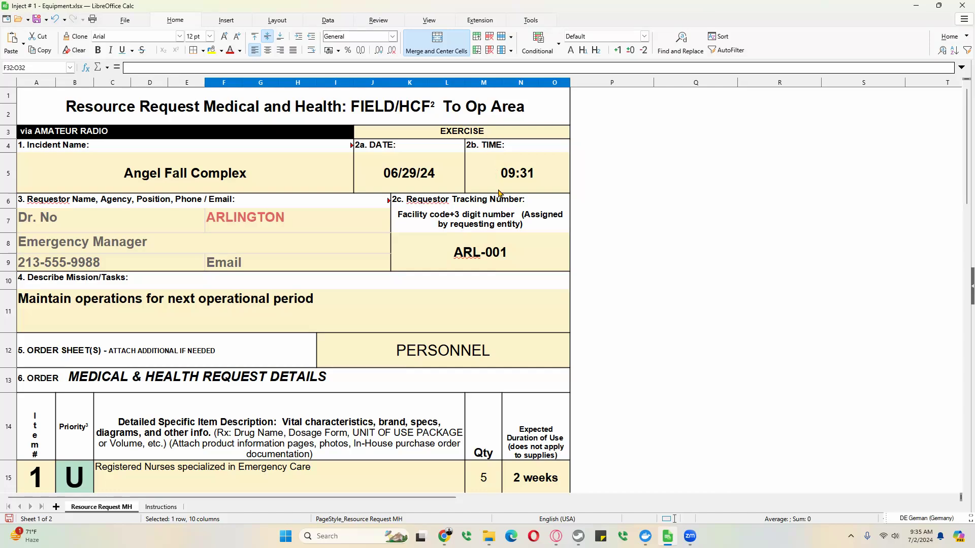
pyautogui.scroll(-7, 498, 194)
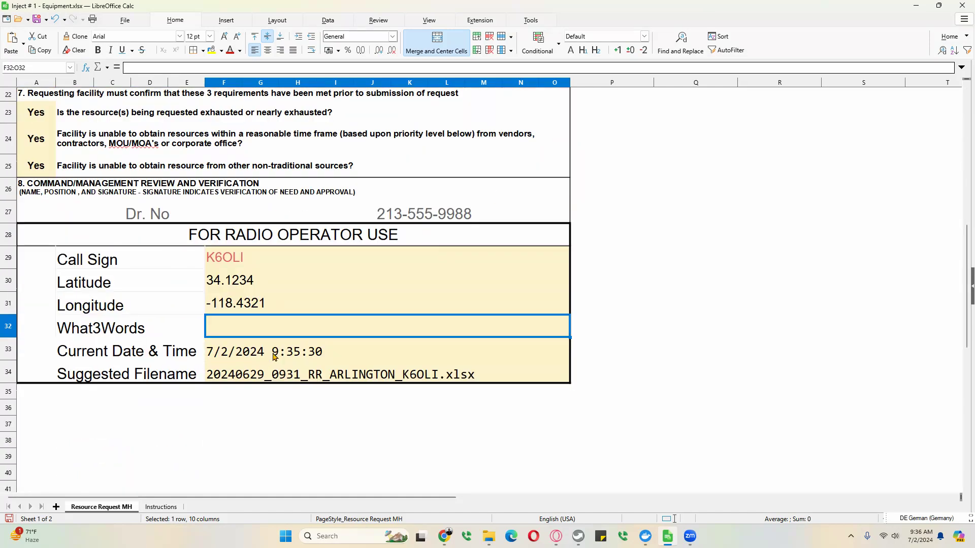
pyautogui.rightClick(229, 376)
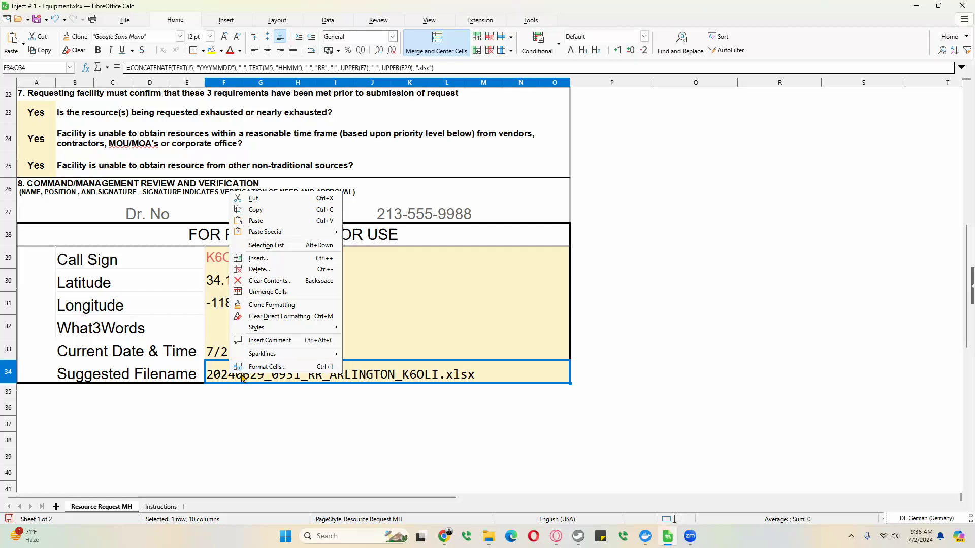
pyautogui.click(255, 210)
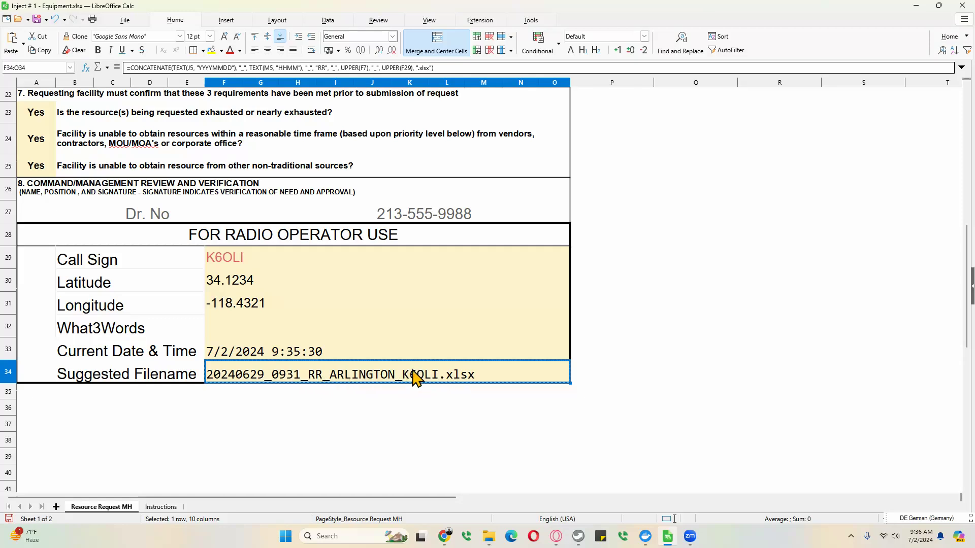
# Replace the call sign with a different operator's call sign to test the suggested filename
pyautogui.click(224, 265)
pyautogui.doubleClick(249, 263)
pyautogui.press('BackSpace')
pyautogui.press('BackSpace')
pyautogui.press('BackSpace')
pyautogui.press('BackSpace')
pyautogui.press('BackSpace')
pyautogui.write('W2JCL')
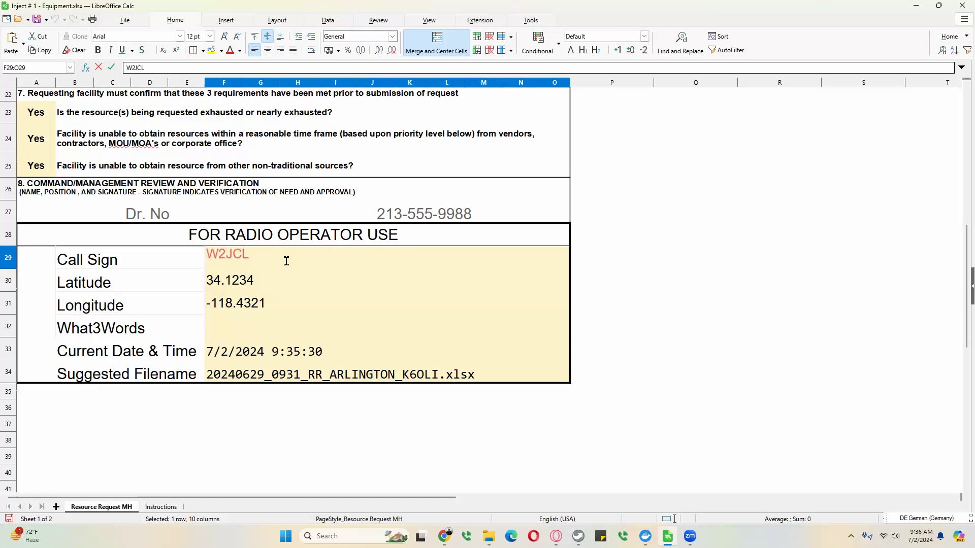
pyautogui.press('Return')
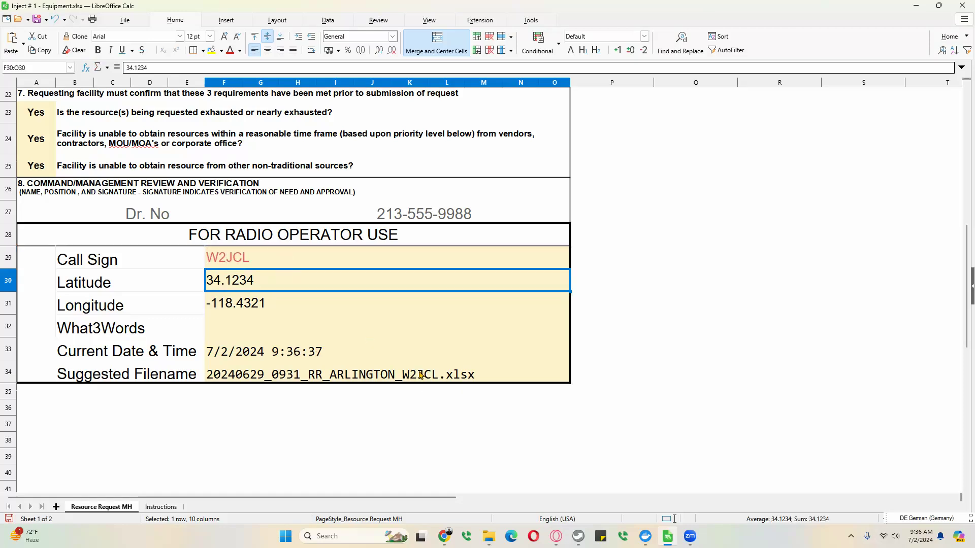
# Re-enter the original operator's call sign in the Call Sign field
pyautogui.click(257, 263)
pyautogui.write('K')
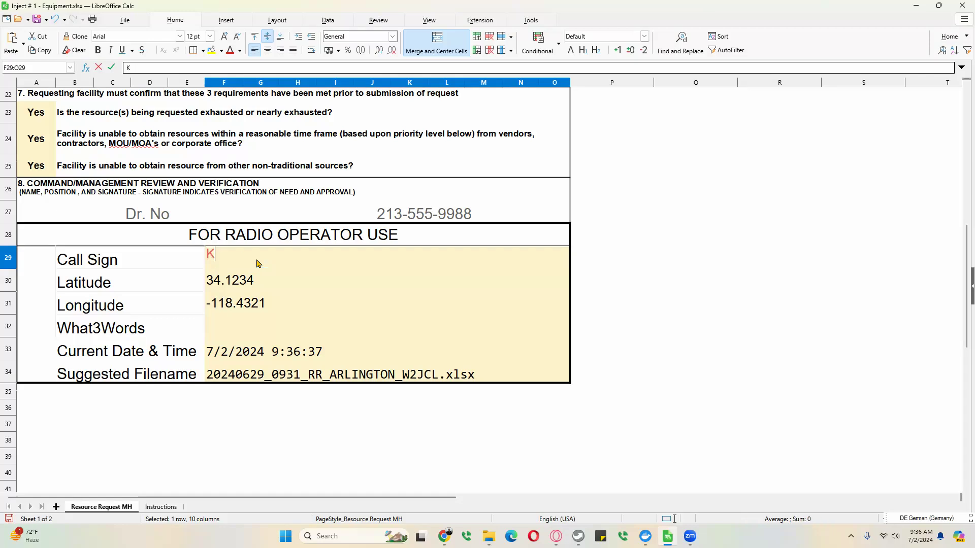
pyautogui.write('6OLI')
pyautogui.click(312, 288)
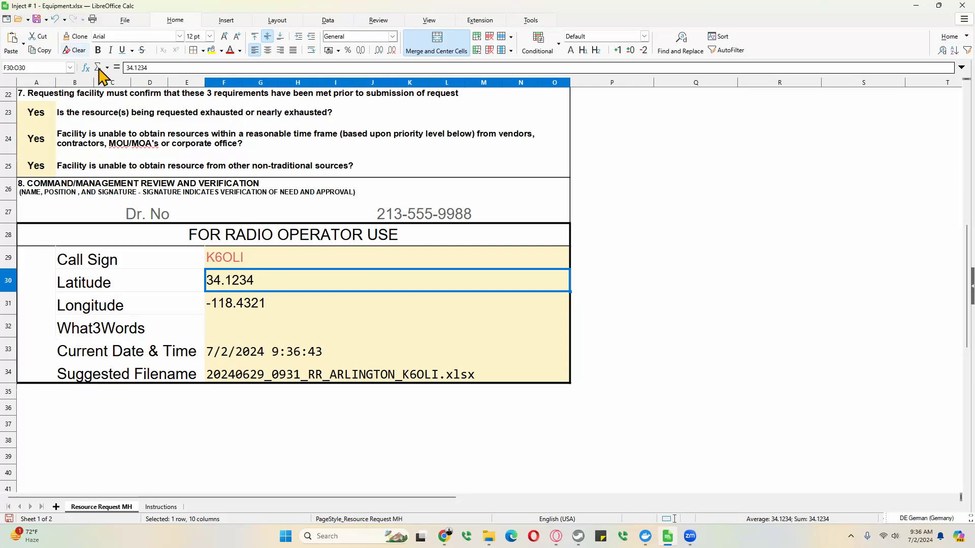
# Start saving the workbook under a new name and browse to the Downloads folder
pyautogui.scroll(5, 372, 226)
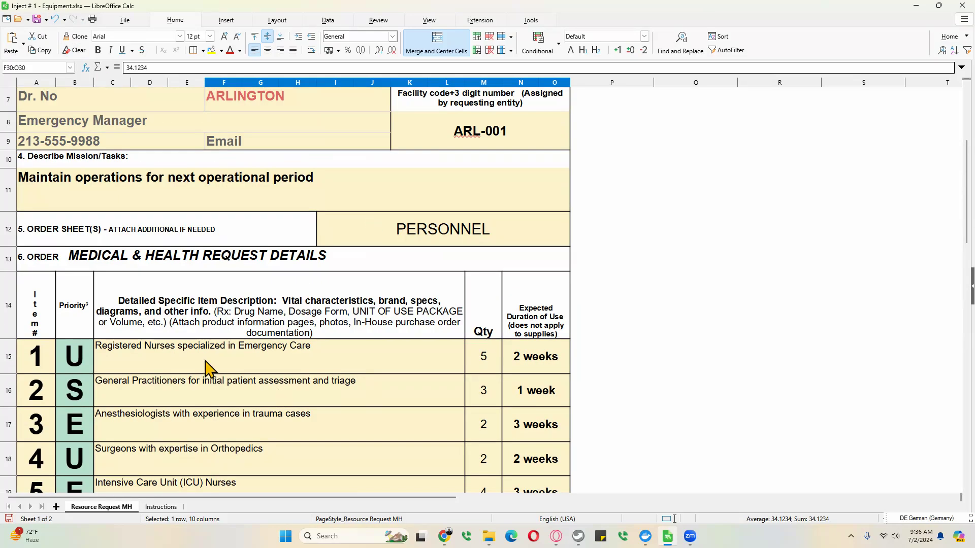
pyautogui.scroll(2, 223, 393)
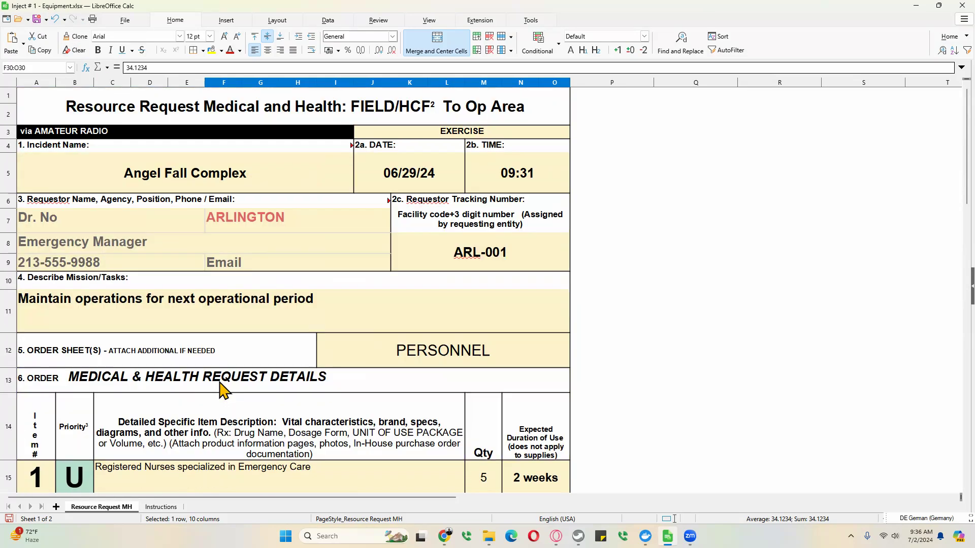
pyautogui.click(45, 19)
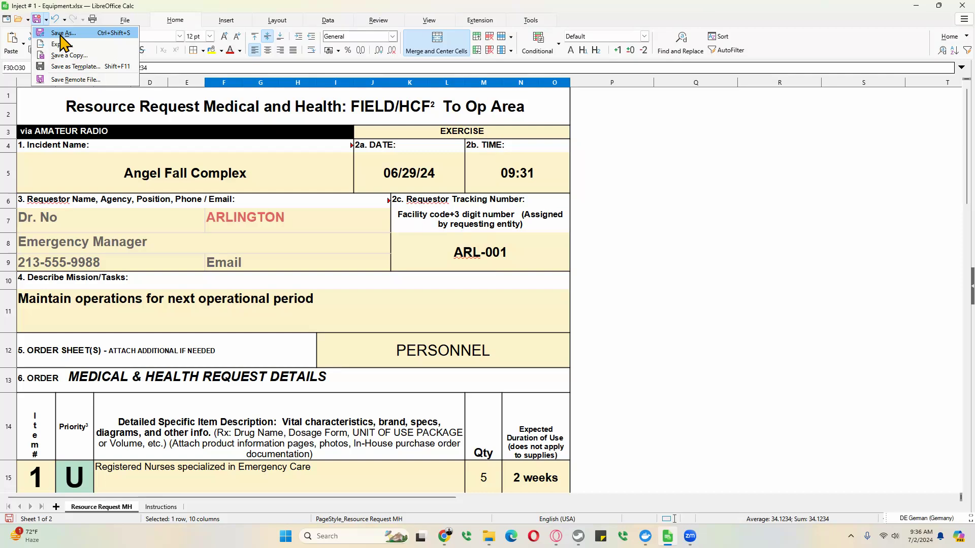
pyautogui.click(61, 35)
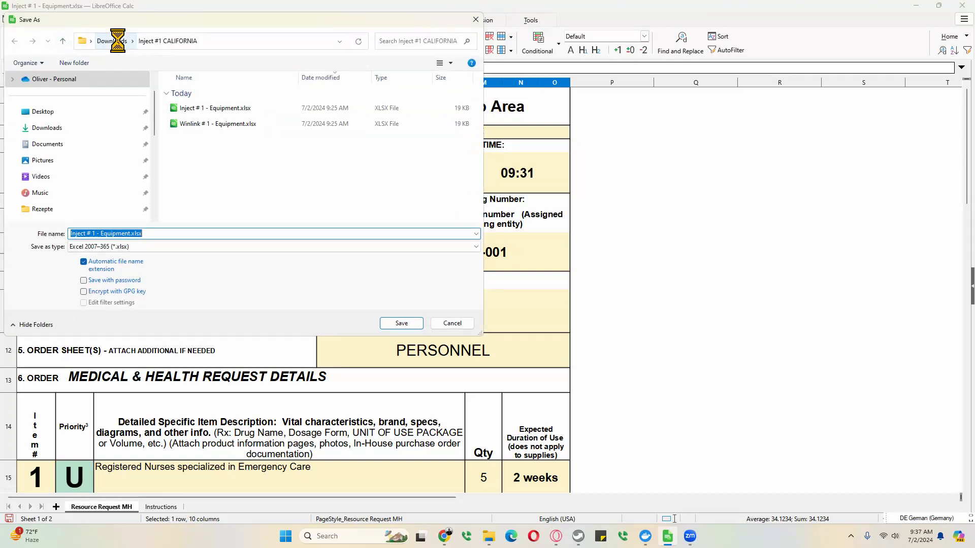
pyautogui.click(118, 41)
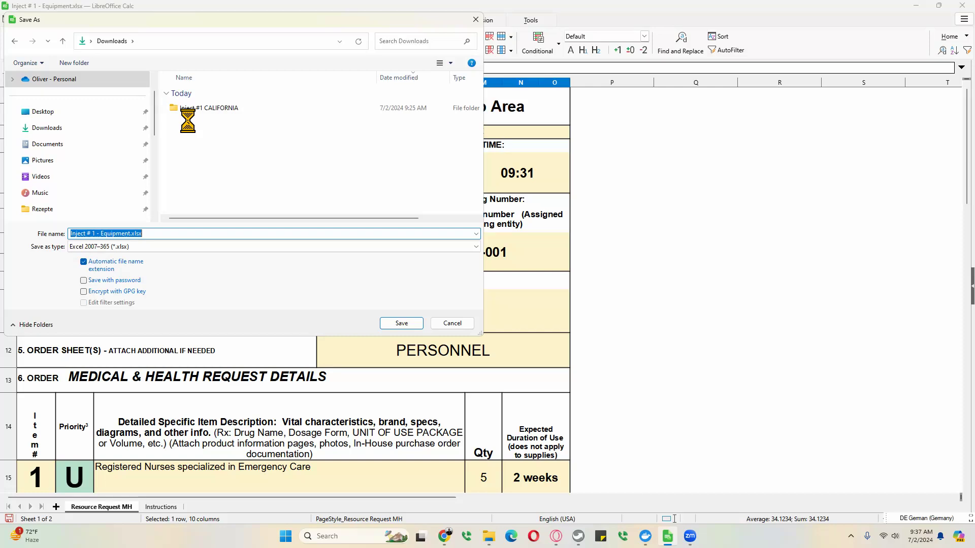
# Create a folder named "2024 June Angel Fall Complex Exercise" in Downloads and open it as the save location
pyautogui.rightClick(188, 121)
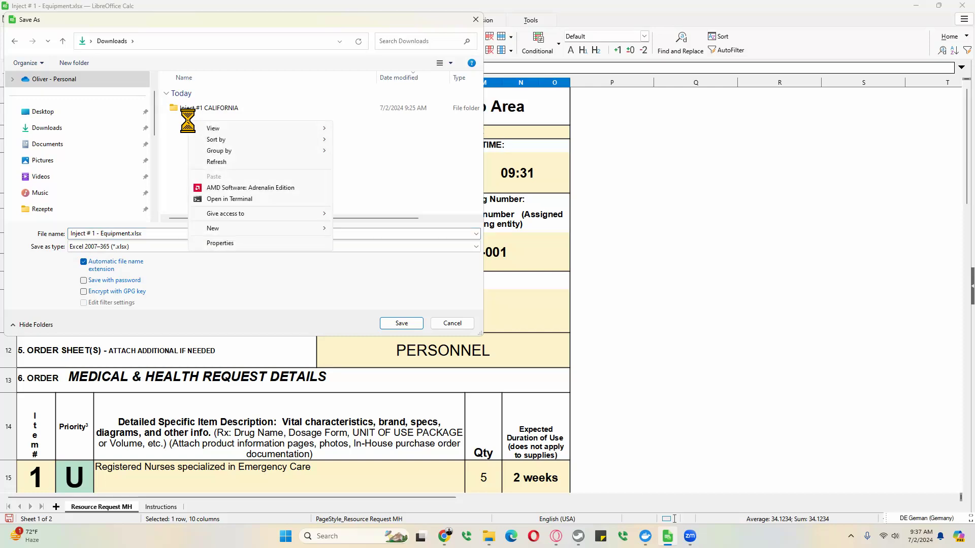
pyautogui.moveTo(248, 227)
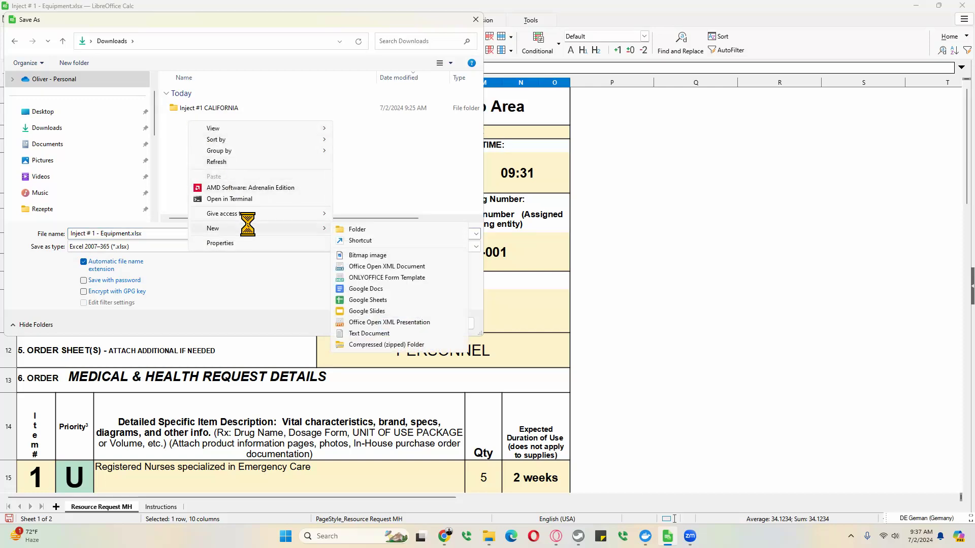
pyautogui.click(356, 229)
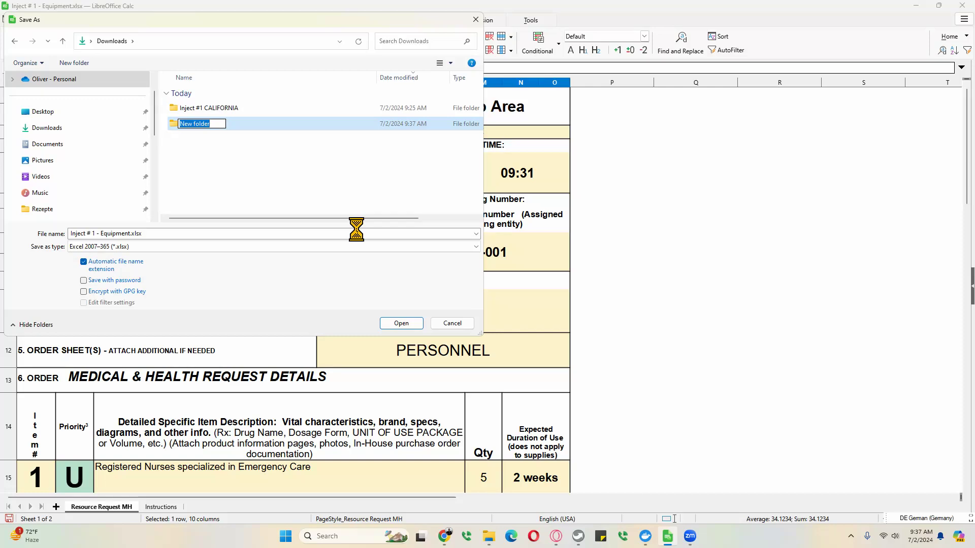
pyautogui.write('2024 June A')
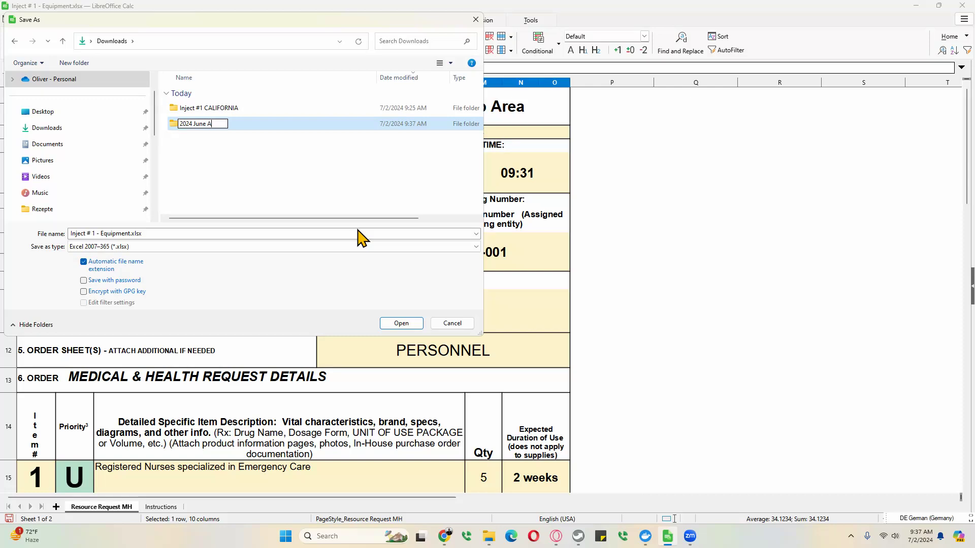
pyautogui.write('ngel Fall Complex ')
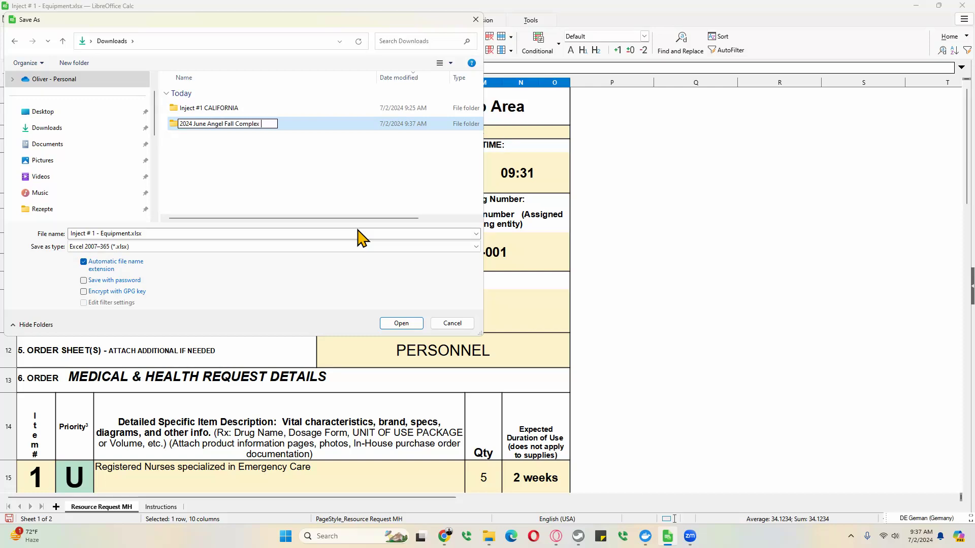
pyautogui.write('Exercise')
pyautogui.press('Return')
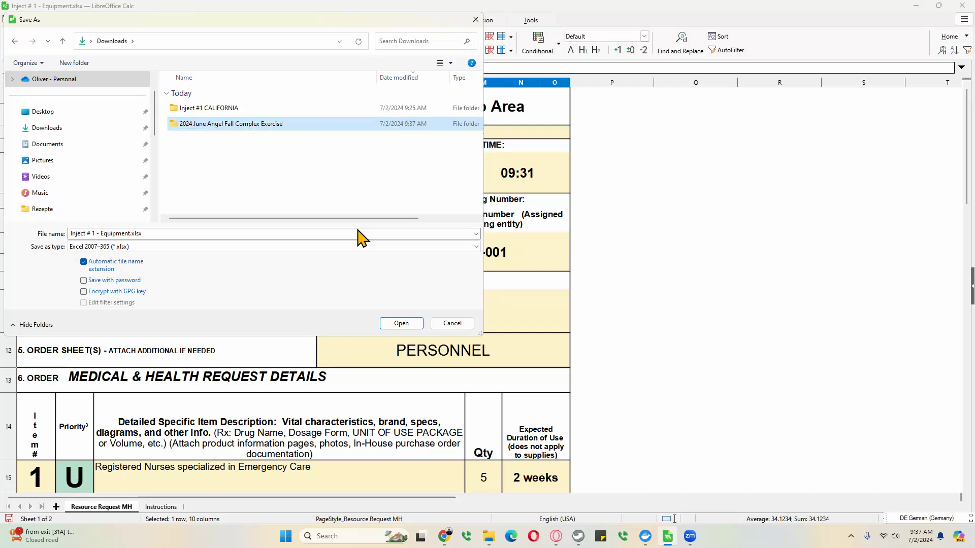
pyautogui.press('Return')
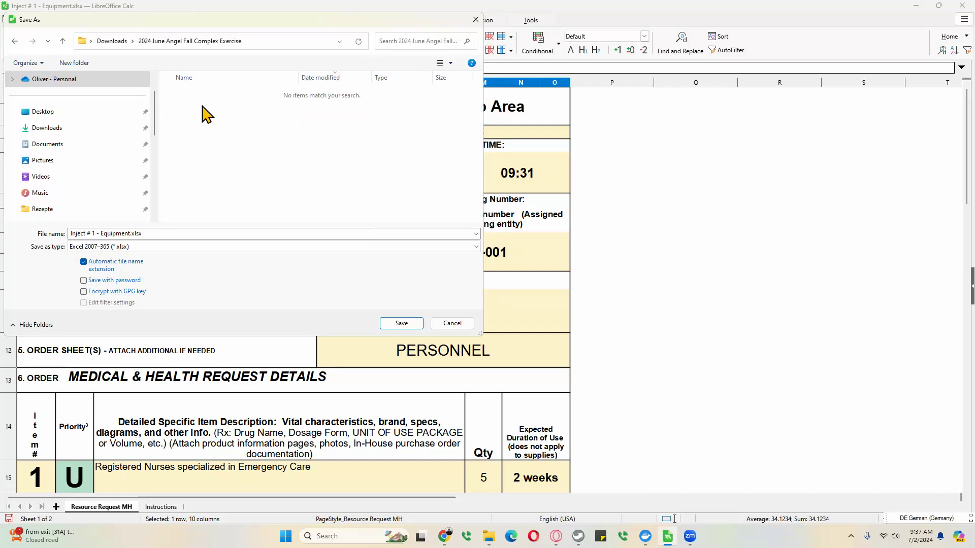
# Replace the proposed file name with the copied suggested filename
pyautogui.click(144, 234)
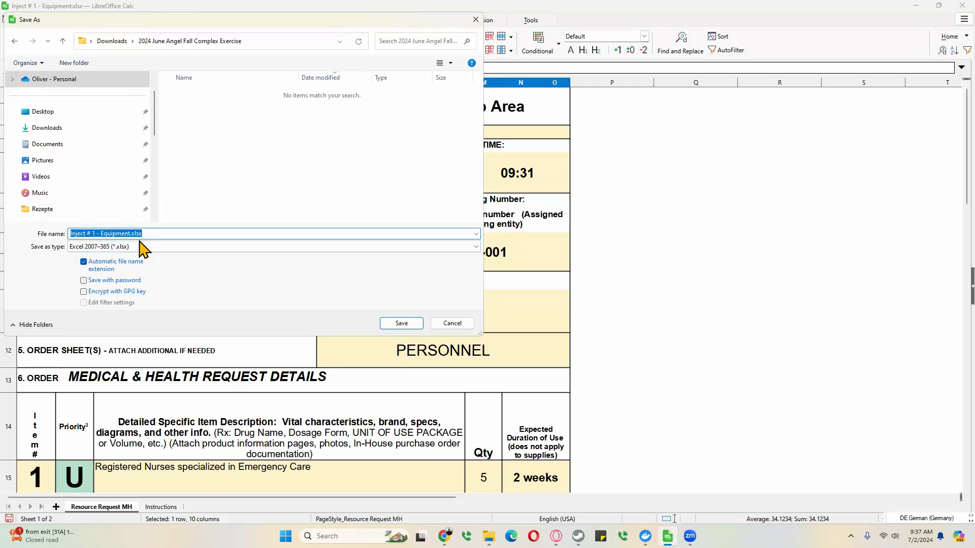
pyautogui.rightClick(128, 237)
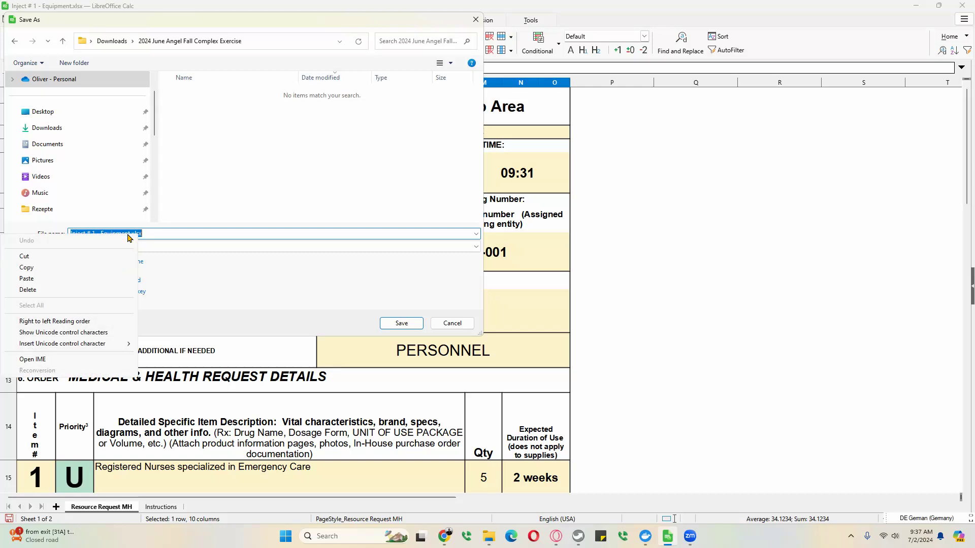
pyautogui.click(93, 278)
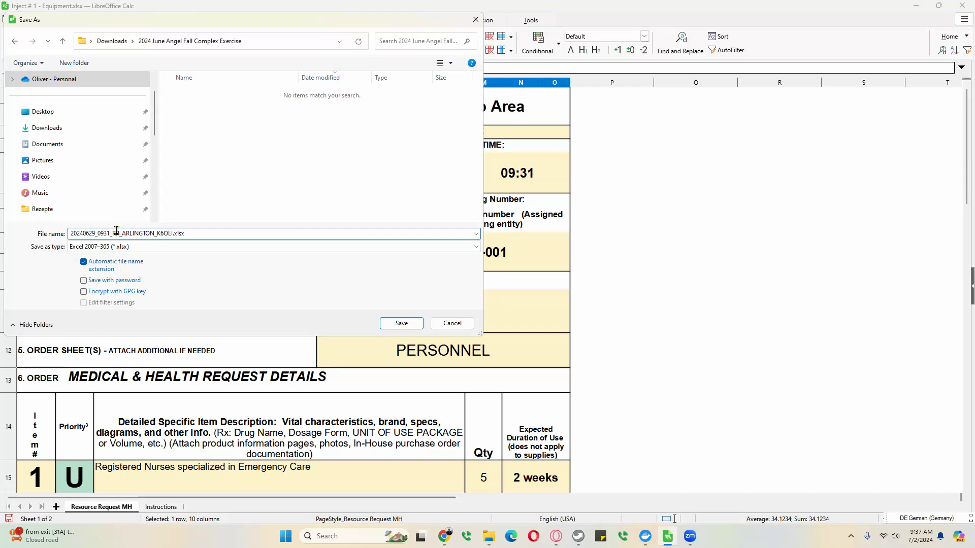
# Try appending "_ARL-001" to the file name before the .xlsx extension, then remove the addition
pyautogui.write('1')
pyautogui.press('BackSpace')
pyautogui.write('_')
pyautogui.moveTo(483, 204); pyautogui.dragTo(431, 204)
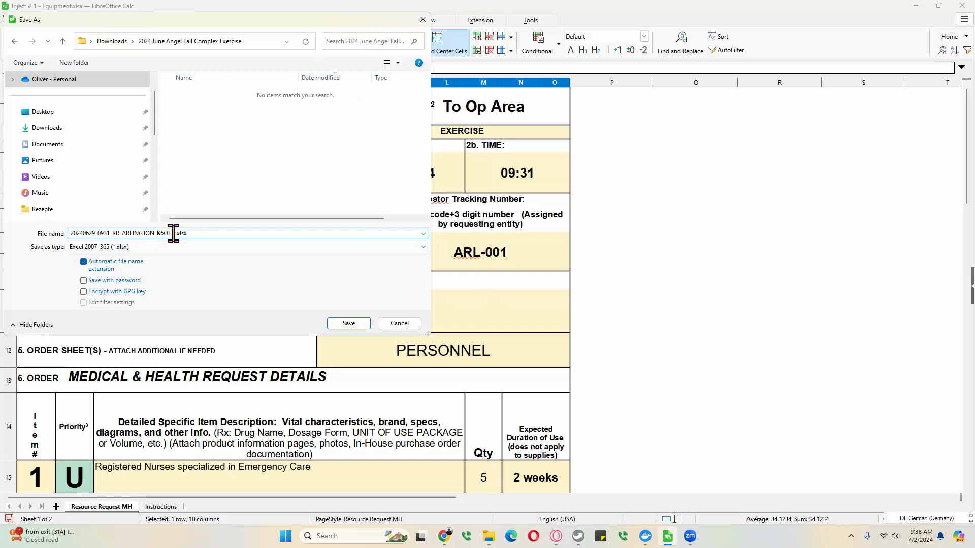
pyautogui.write('ARL-001')
pyautogui.press('BackSpace')
pyautogui.press('BackSpace')
pyautogui.press('BackSpace')
pyautogui.press('BackSpace')
pyautogui.press('BackSpace')
pyautogui.press('BackSpace')
pyautogui.press('BackSpace')
pyautogui.press('BackSpace')
# Save the request form in the 2024 June Angel Fall Complex Exercise folder
pyautogui.click(349, 325)
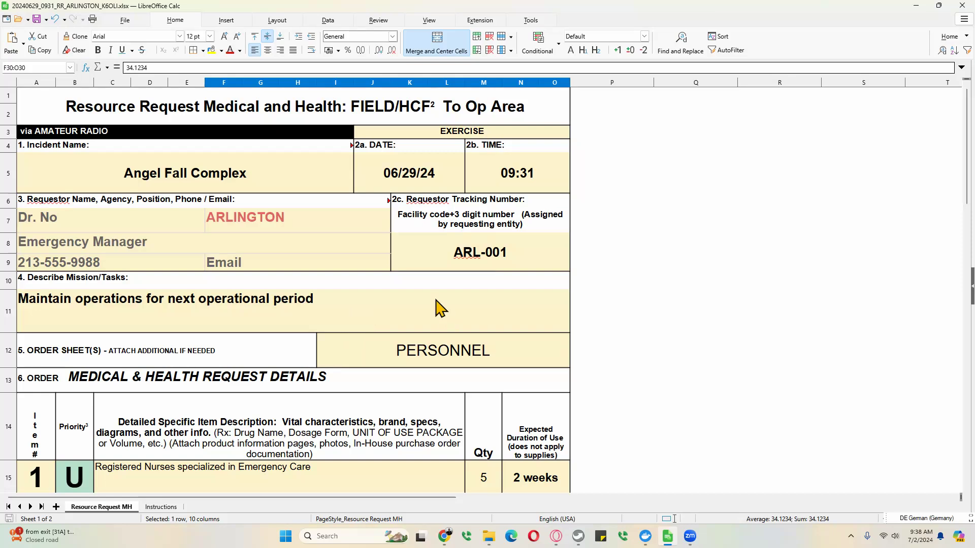
# Open the saved request form from the 2024 June Angel Fall Complex Exercise folder in Downloads
pyautogui.click(27, 20)
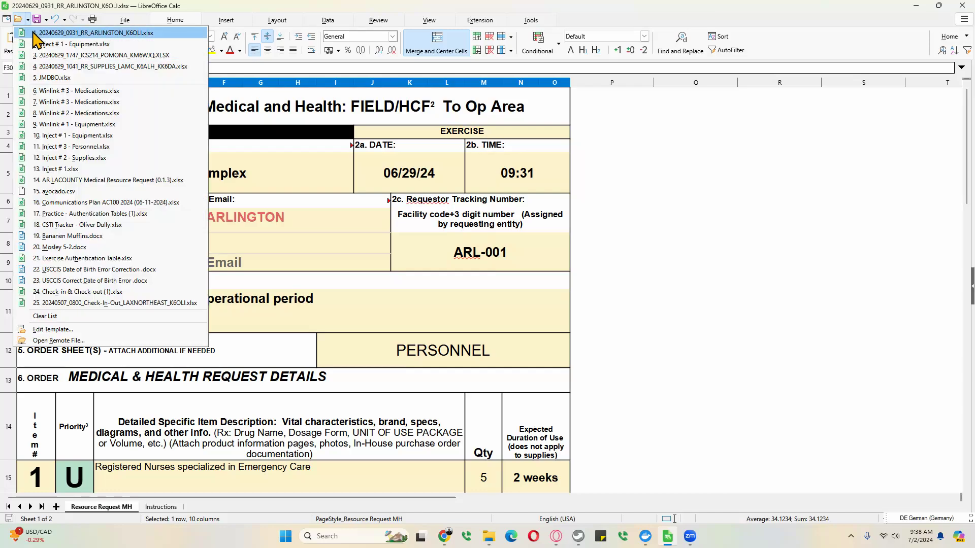
pyautogui.click(18, 19)
pyautogui.click(18, 21)
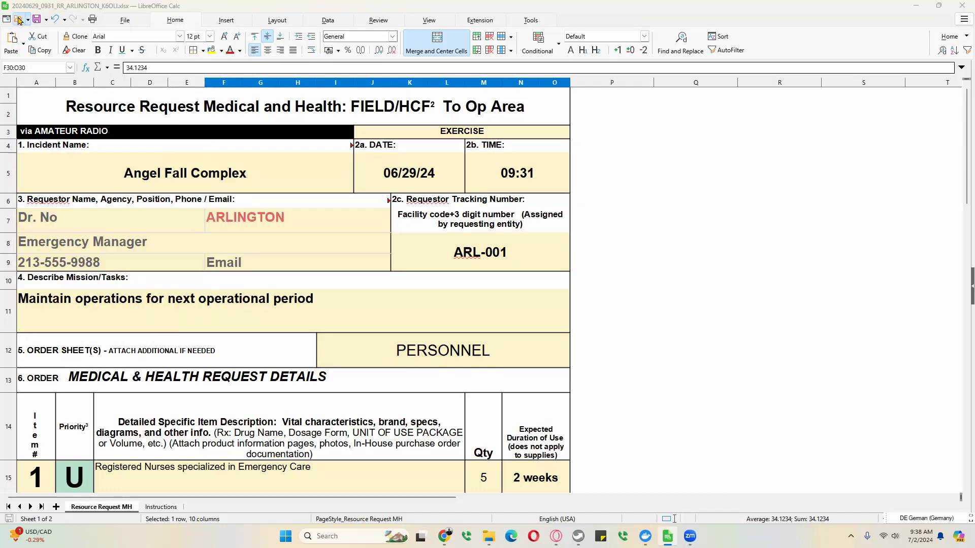
pyautogui.scroll(5, 61, 87)
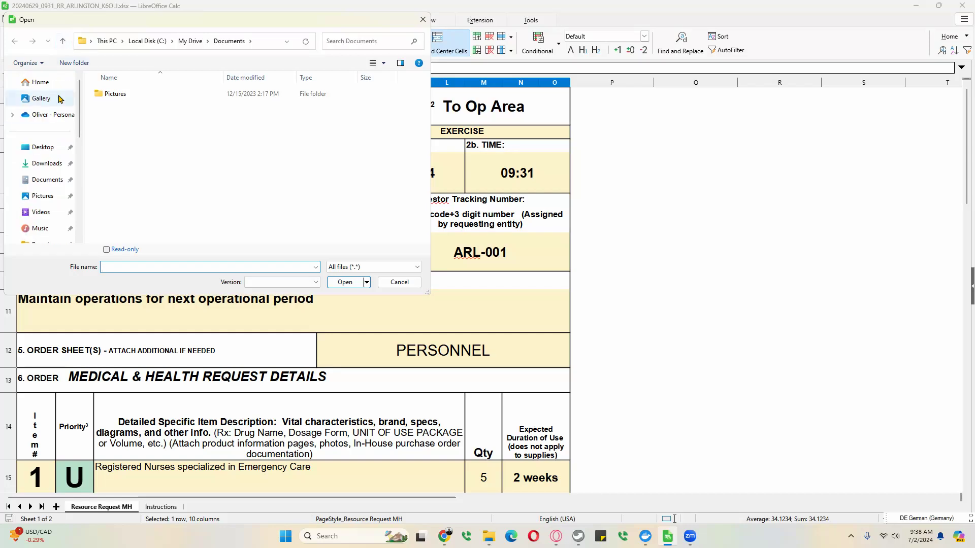
pyautogui.click(41, 163)
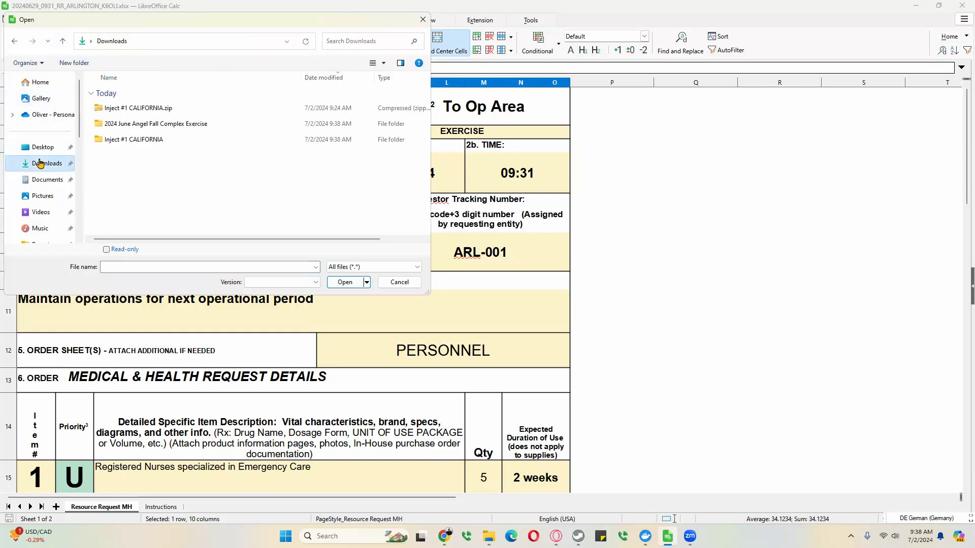
pyautogui.doubleClick(136, 124)
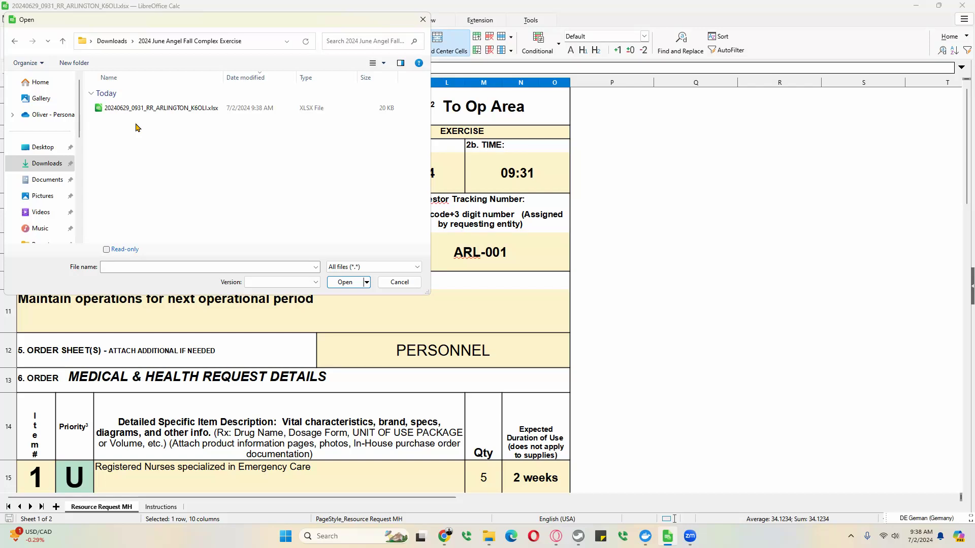
pyautogui.click(139, 111)
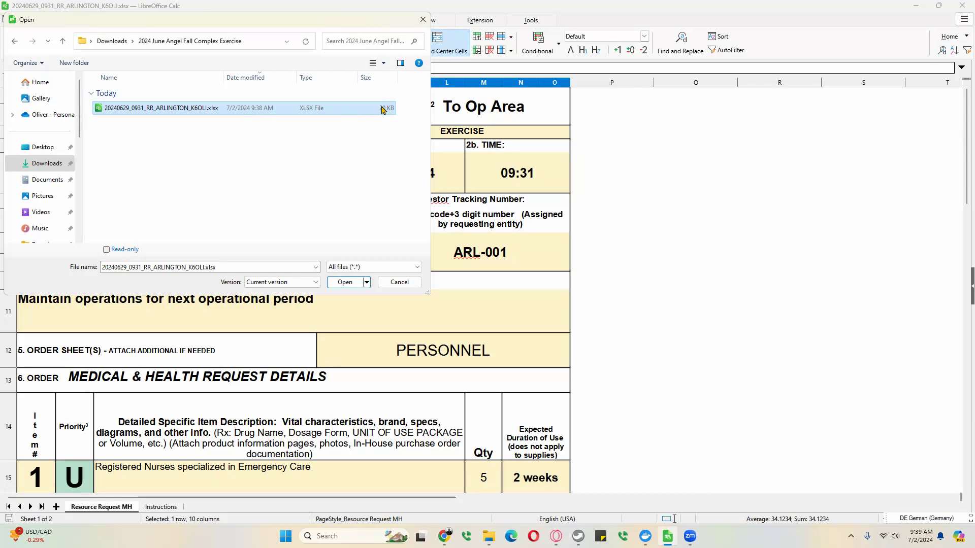
pyautogui.click(345, 283)
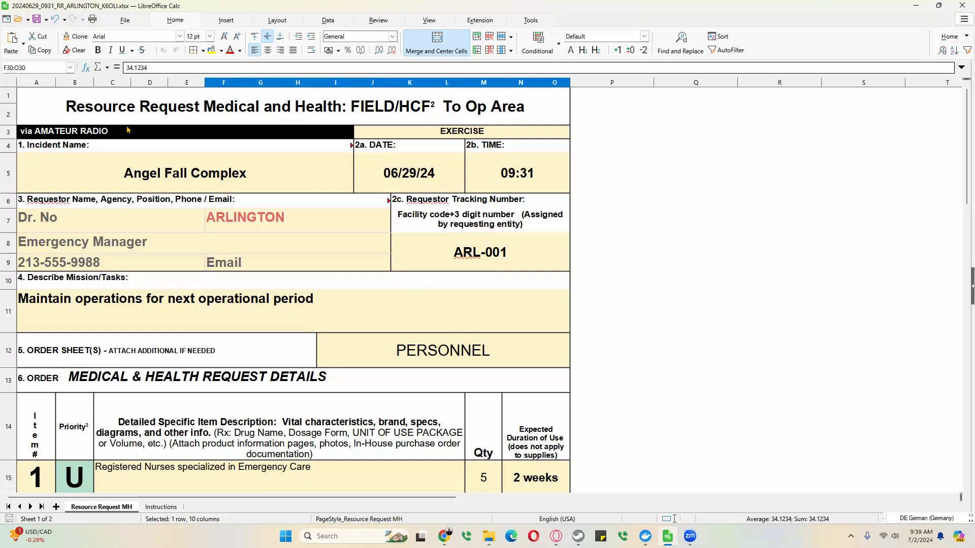
pyautogui.click(45, 19)
pyautogui.click(54, 31)
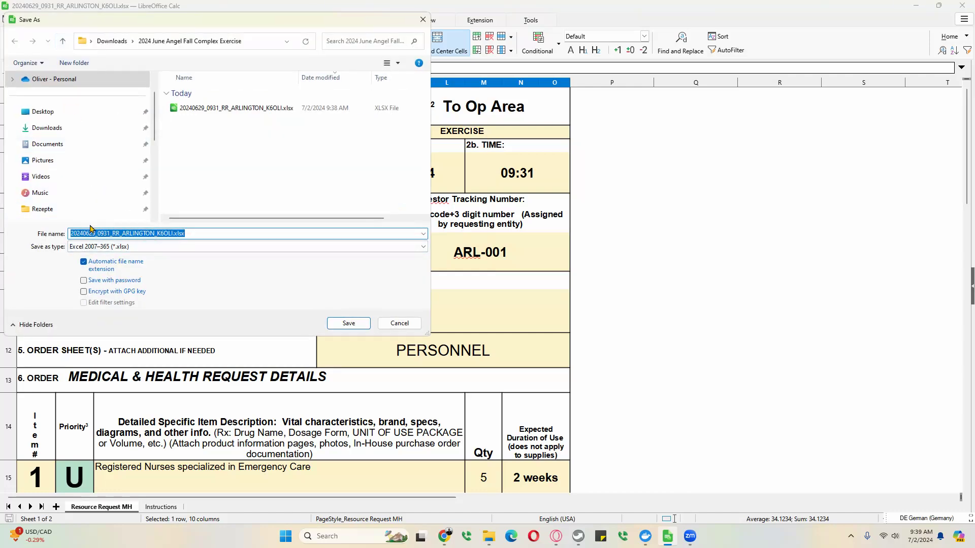
pyautogui.click(399, 323)
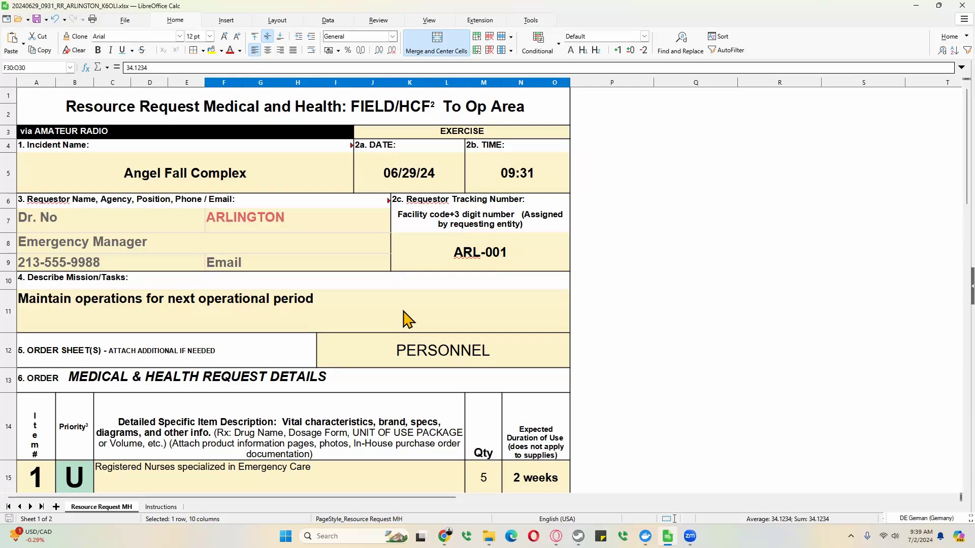
# Review the request form through the radio operator section, read the Instructions sheet, and return to the Resource Request MH sheet
pyautogui.scroll(-5, 406, 317)
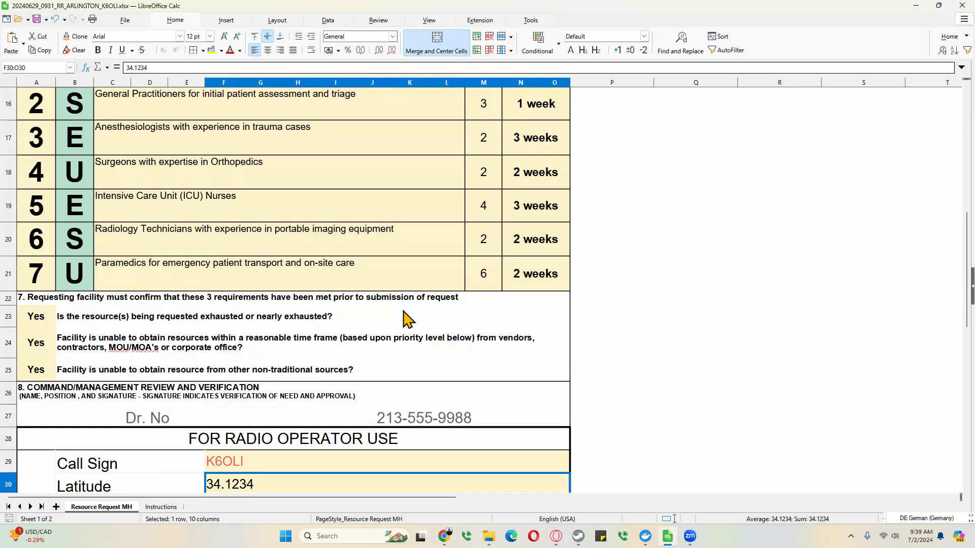
pyautogui.scroll(-3, 406, 318)
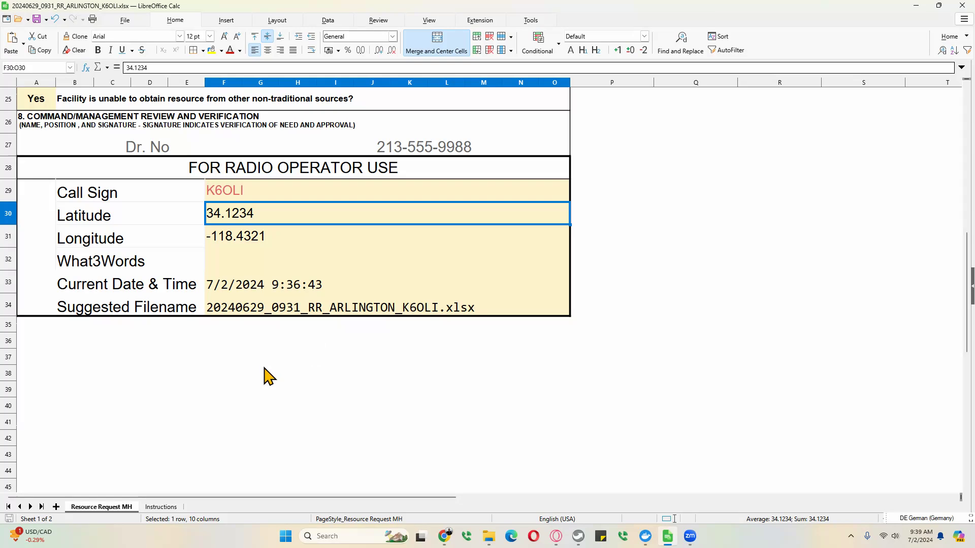
pyautogui.scroll(3, 249, 355)
pyautogui.scroll(5, 170, 264)
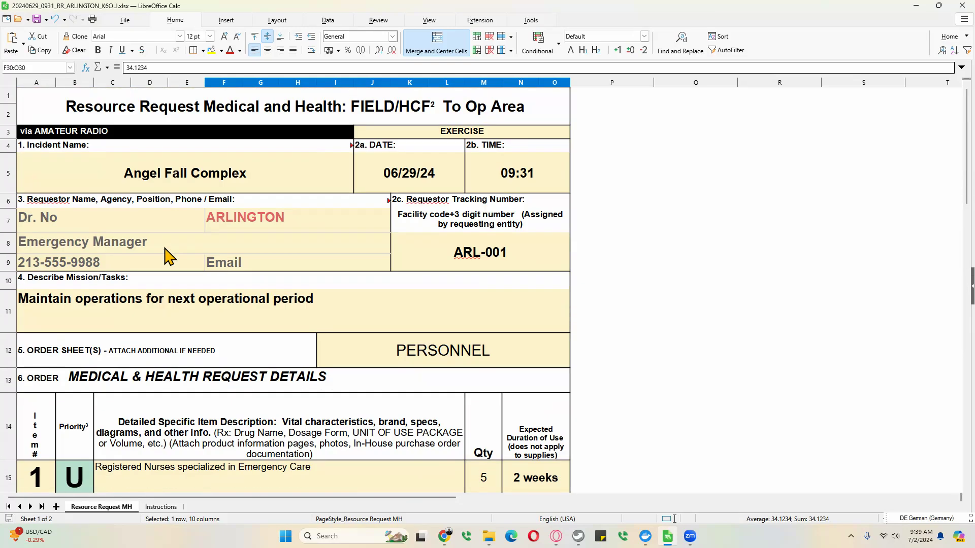
pyautogui.click(159, 506)
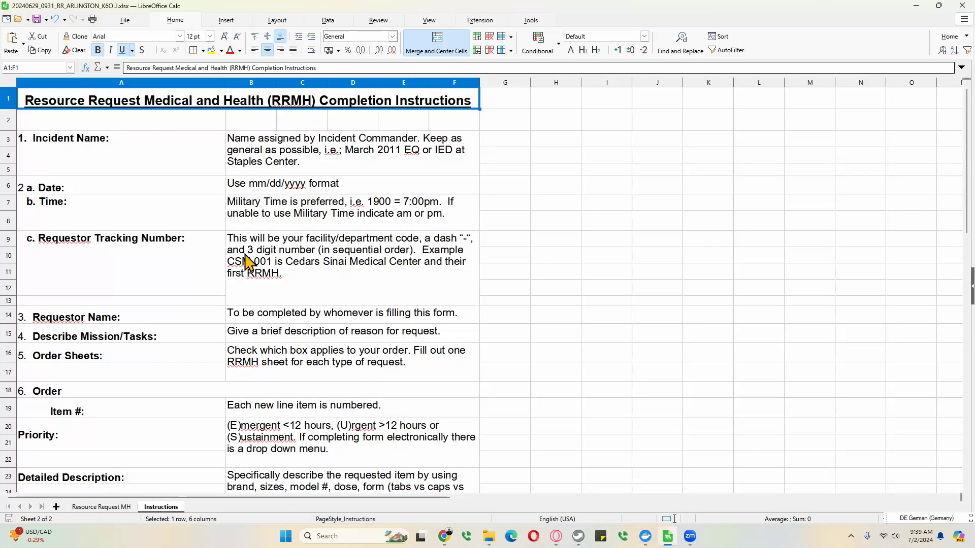
pyautogui.scroll(-4, 249, 264)
pyautogui.scroll(-1, 247, 261)
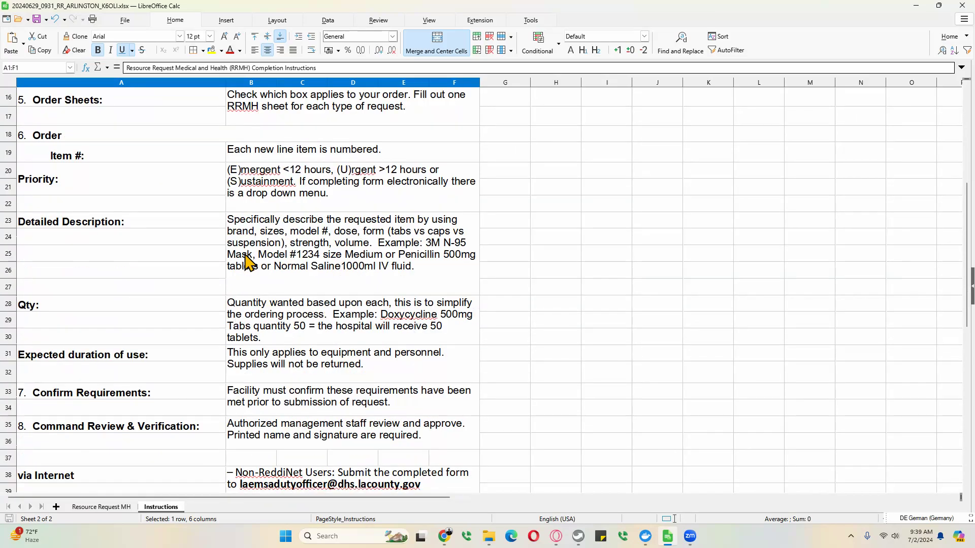
pyautogui.click(107, 506)
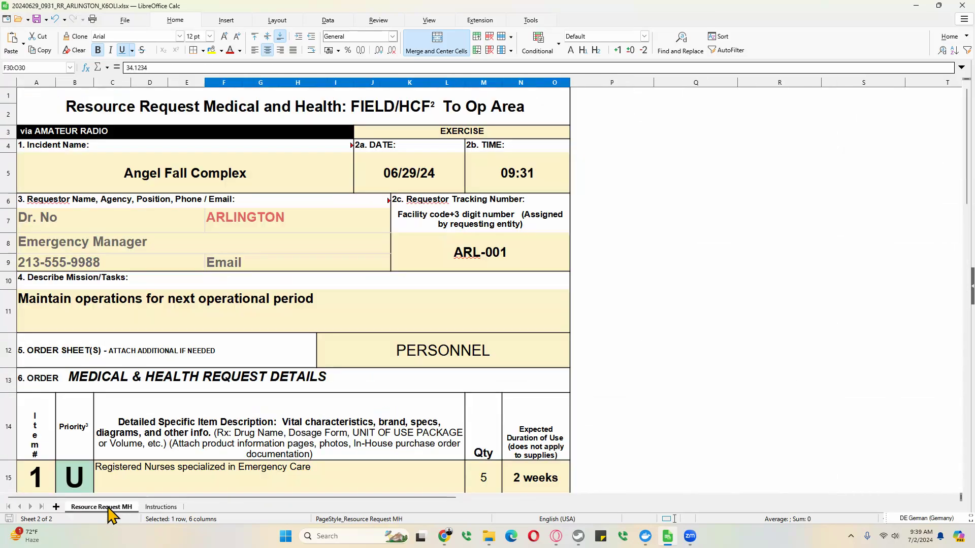